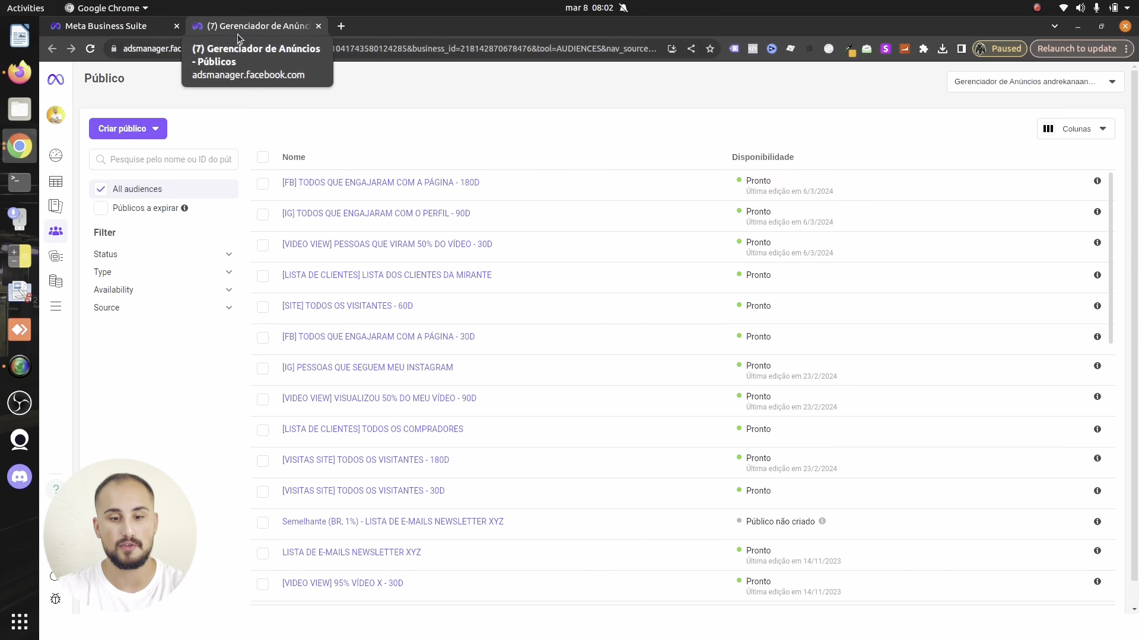
Step: Start creating a lookalike audience (Público semelhante) from the Público page
key("ctrl+plus")
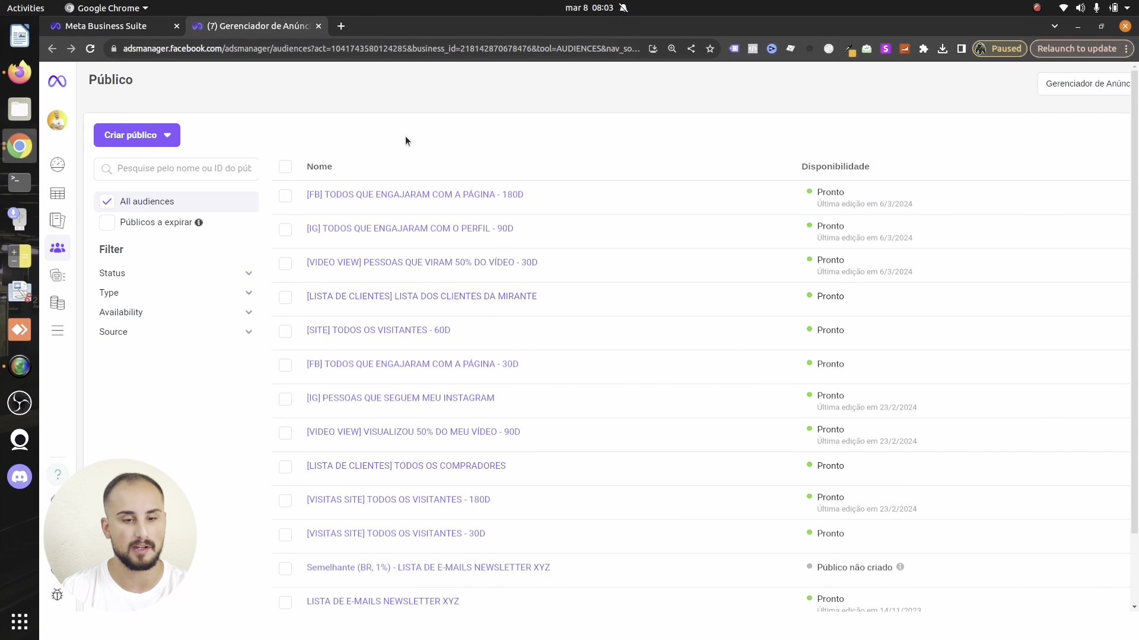
mouse_move(389, 531)
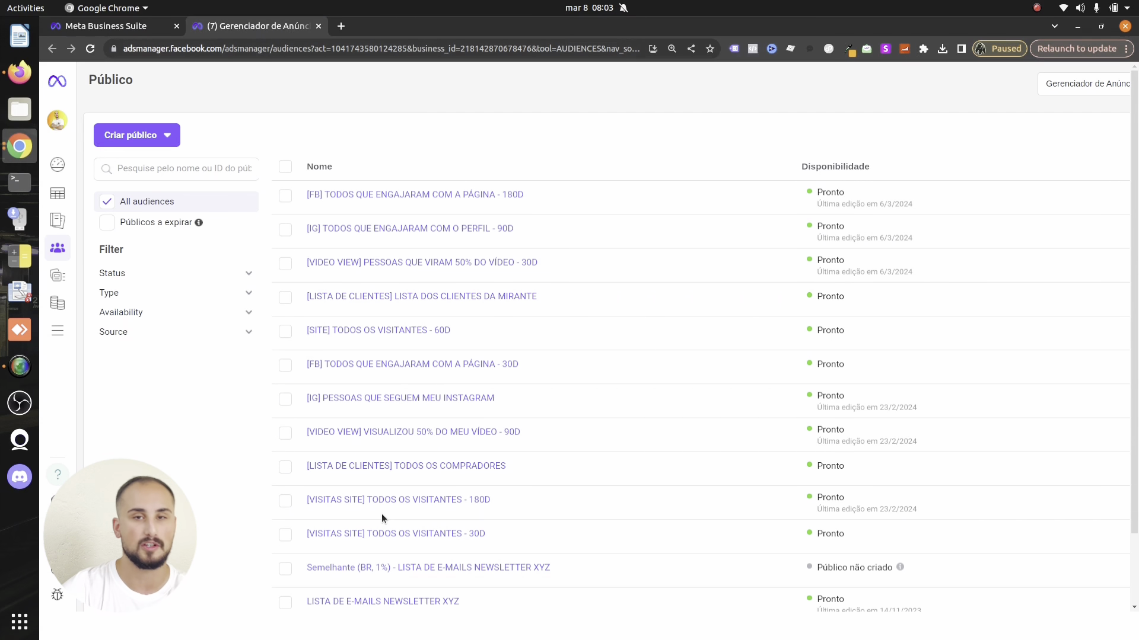
left_click(170, 136)
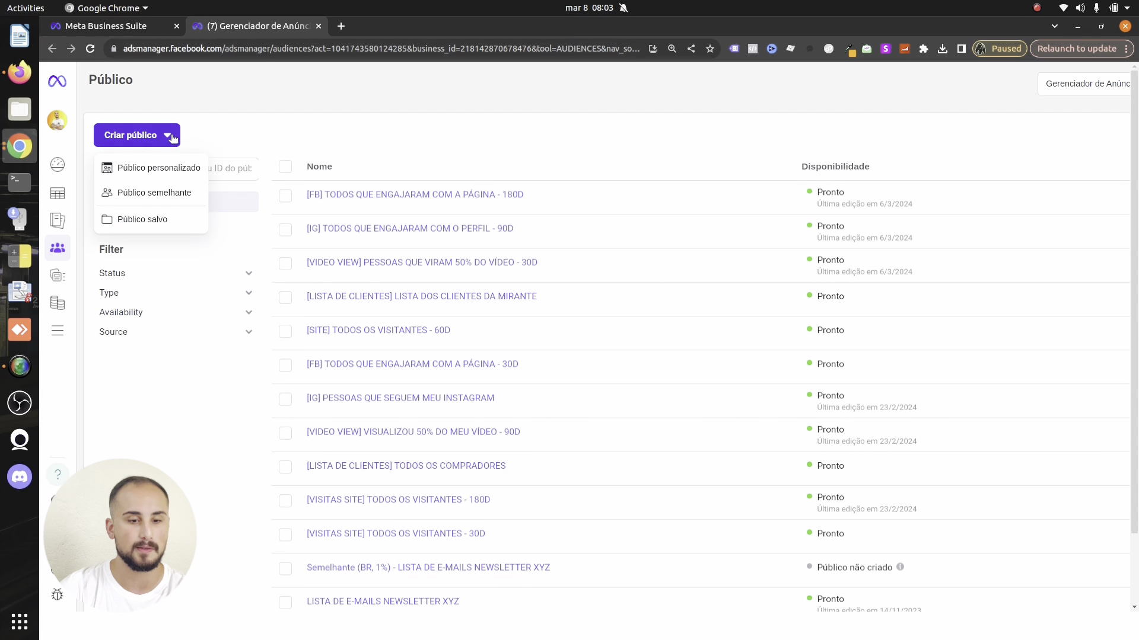
left_click(163, 194)
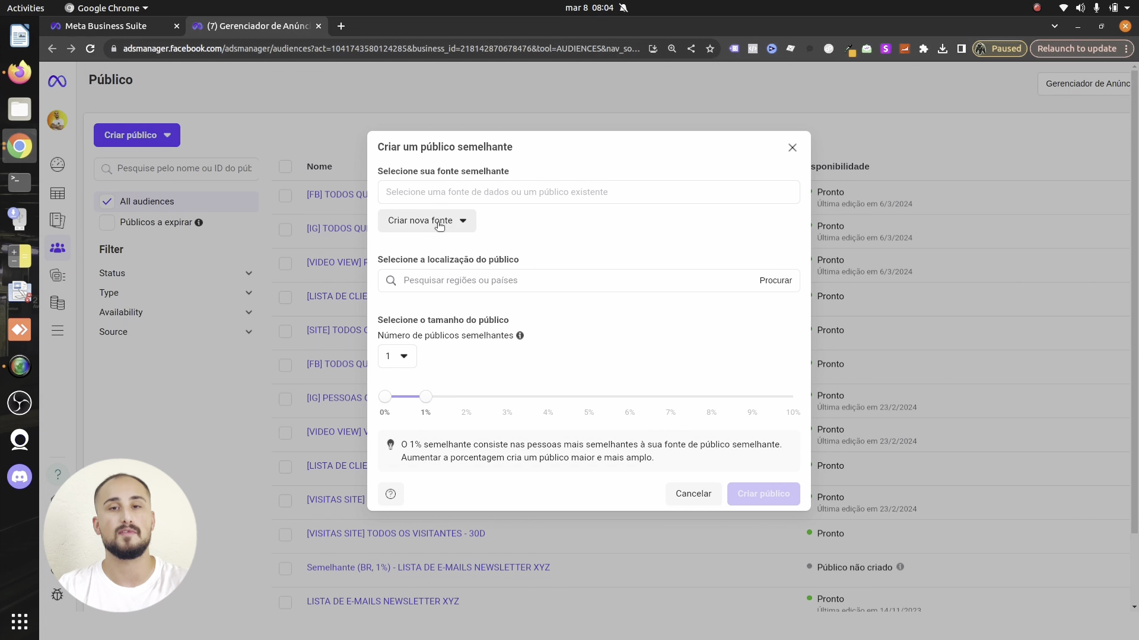
Step: Choose the custom audience "[LISTA DE CLIENTES] LISTA DOS CLIENTES DA MIRANTE" from the other sources as the lookalike source
left_click(423, 191)
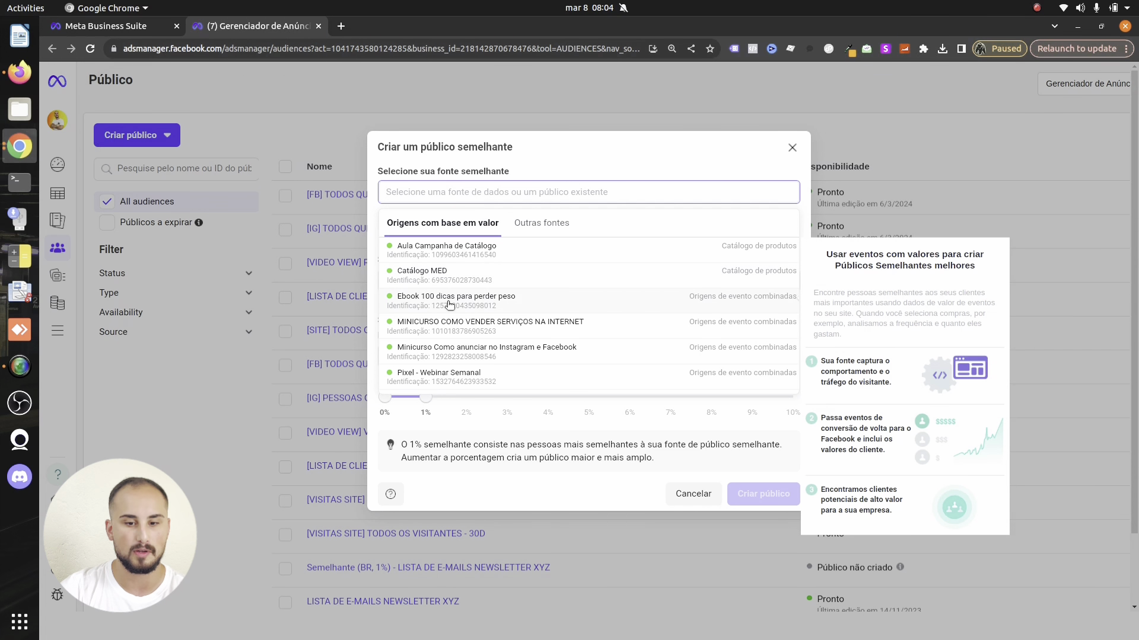
scroll(470, 299, "down", 2)
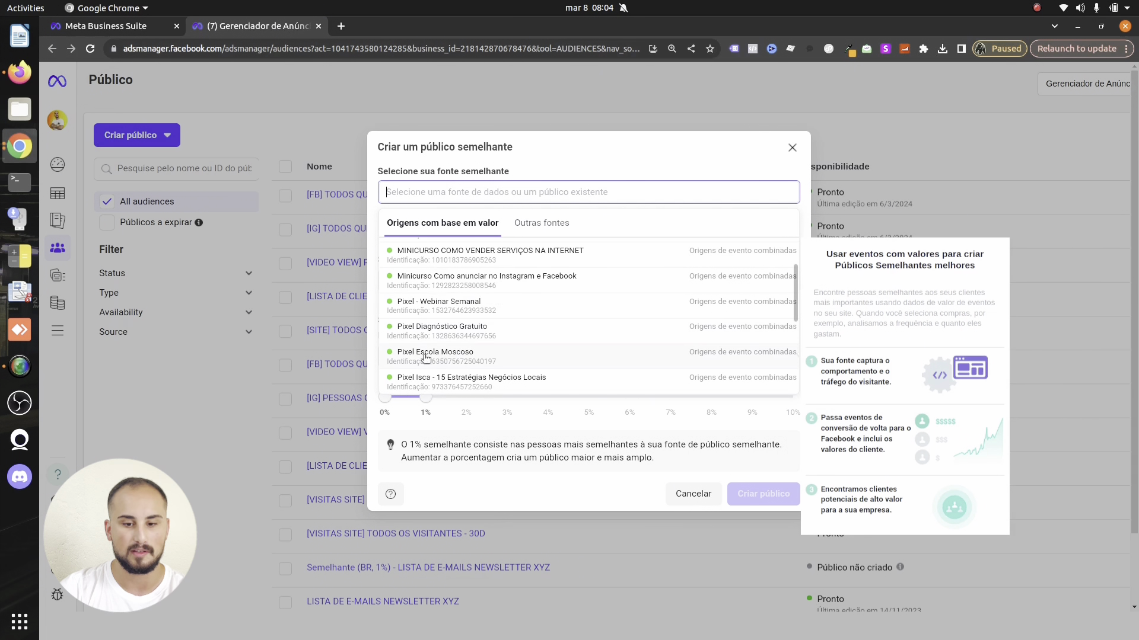
scroll(455, 358, "up", 2)
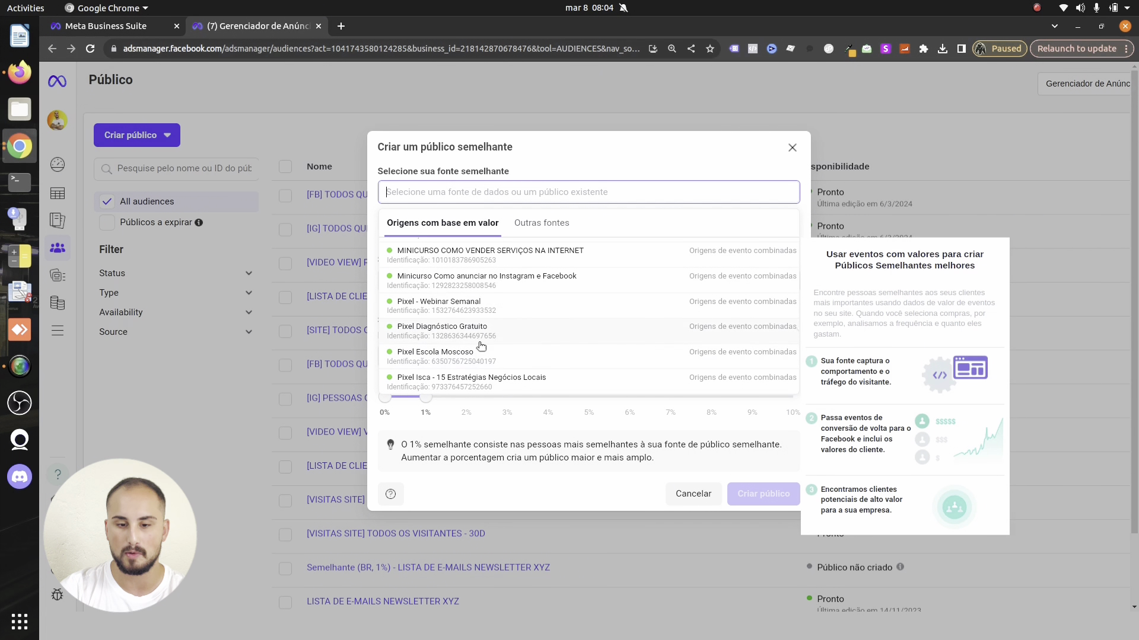
left_click(535, 225)
scroll(444, 266, "down", 5)
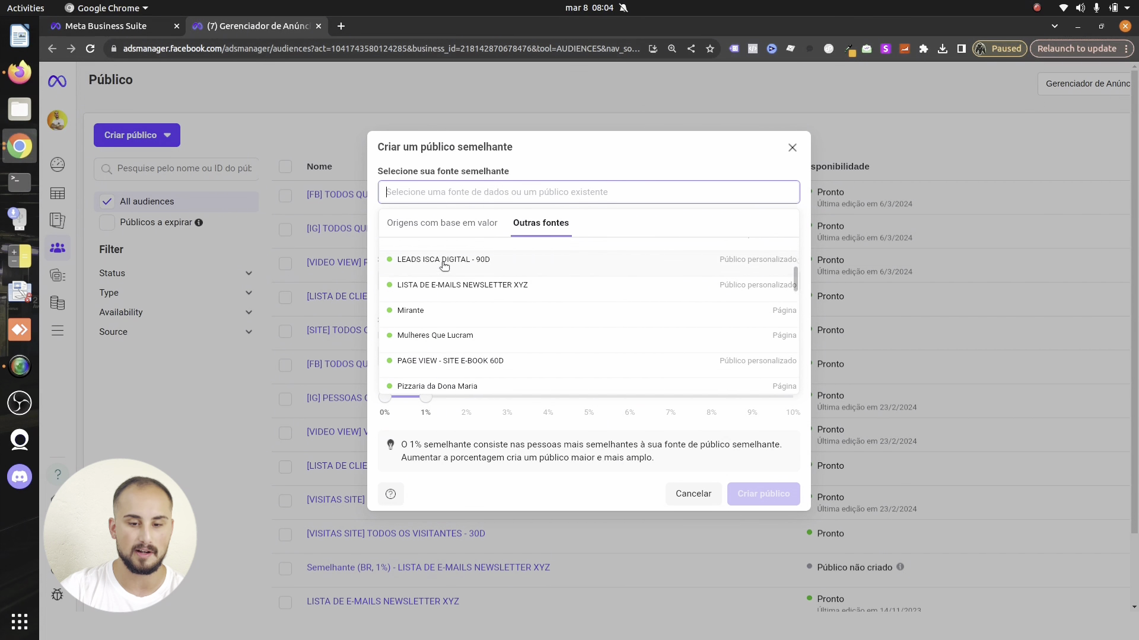
scroll(451, 279, "down", 5)
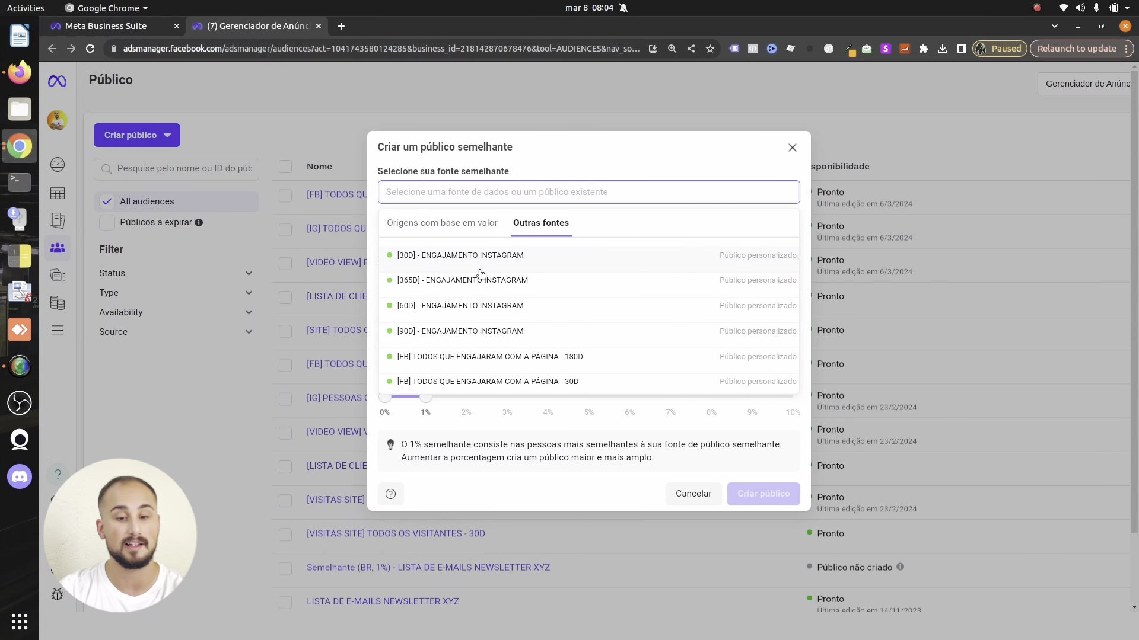
scroll(442, 292, "down", 3)
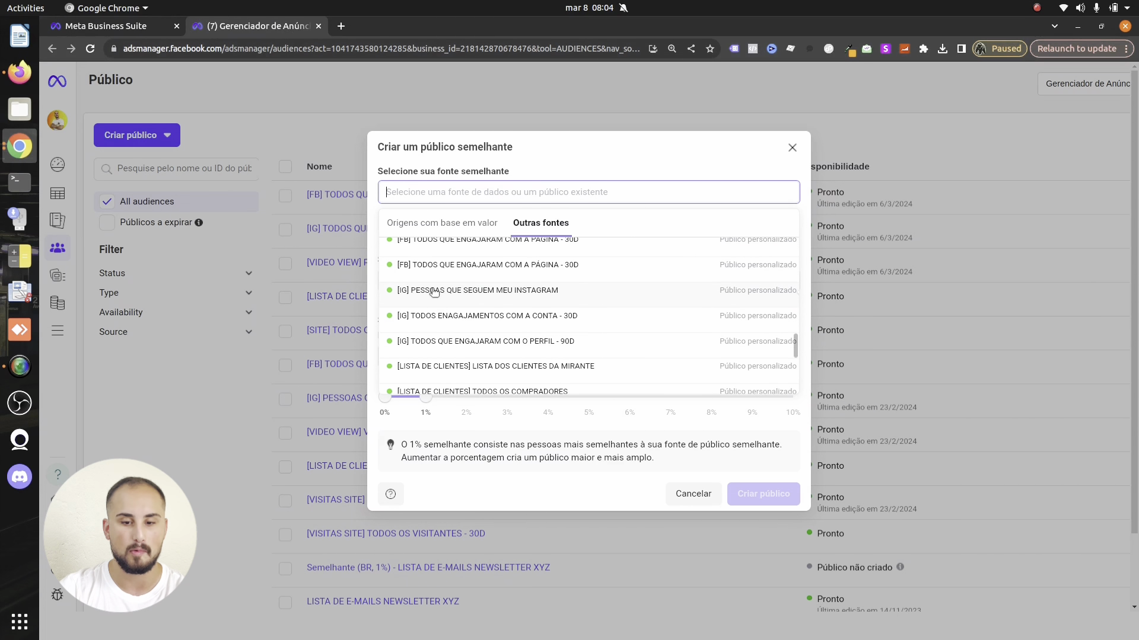
scroll(546, 318, "down", 3)
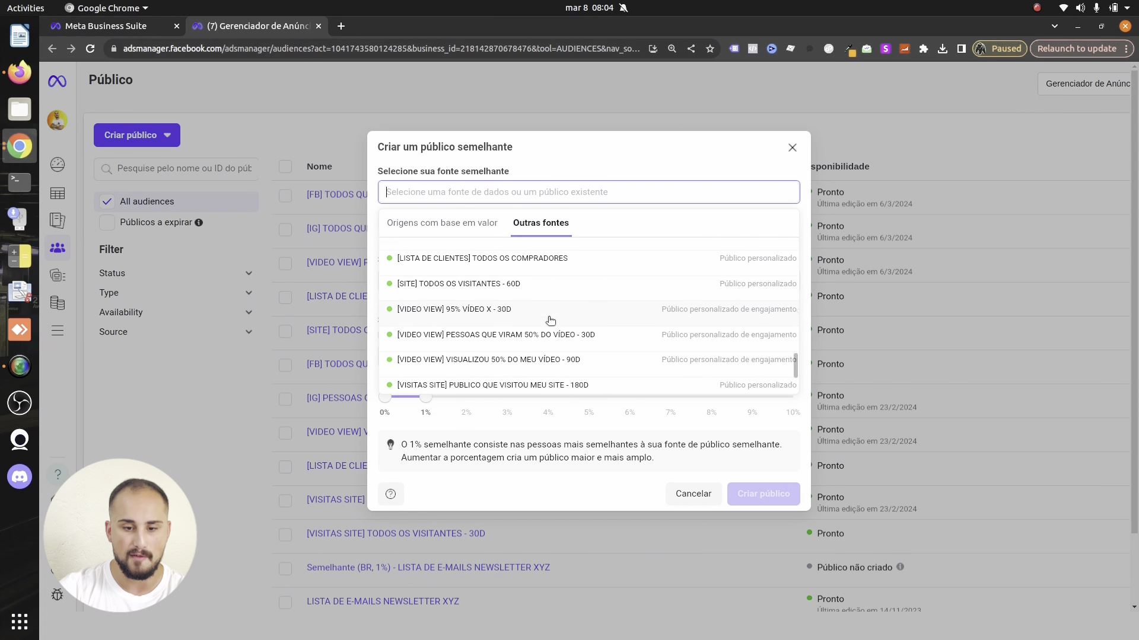
scroll(548, 323, "up", 4)
scroll(535, 339, "down", 2)
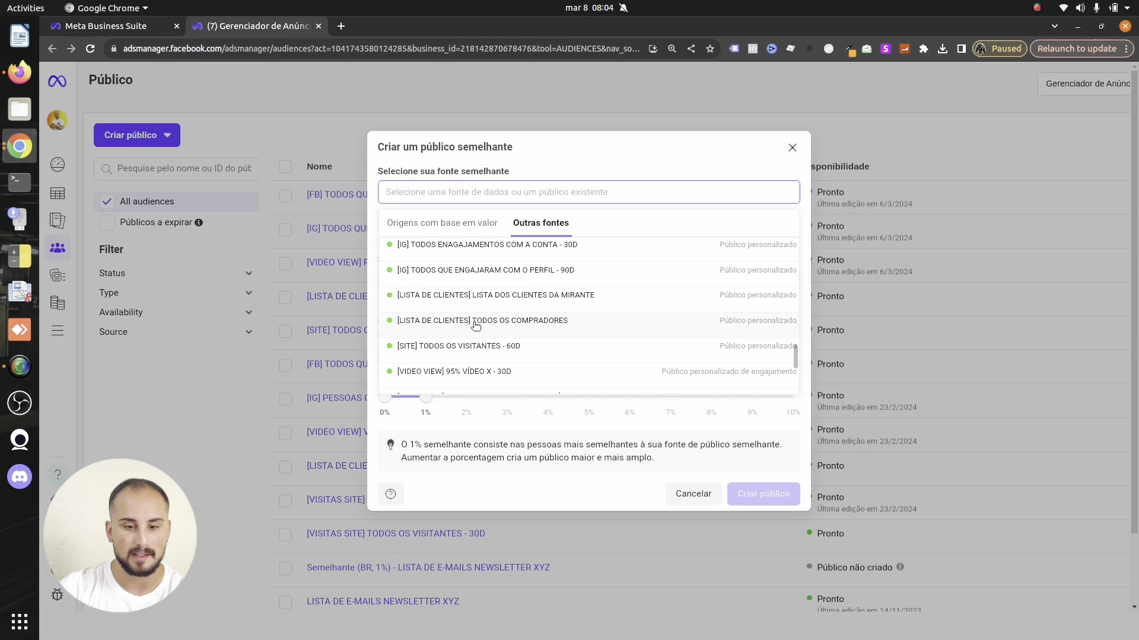
left_click(434, 296)
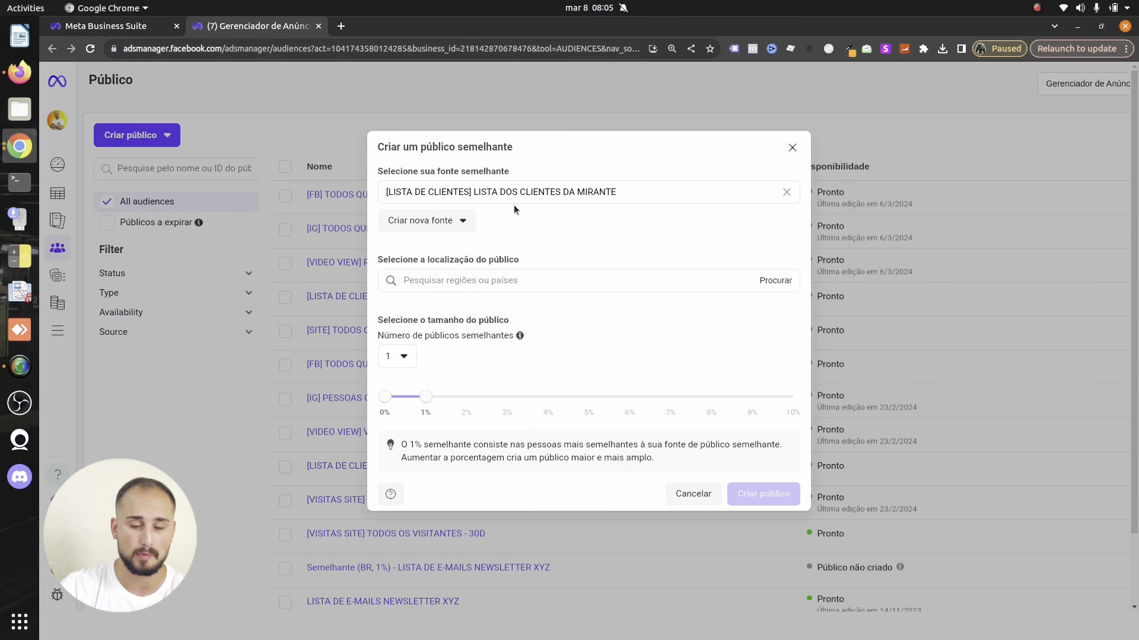
Step: Set the lookalike audience's location to Brasil
left_click(479, 281)
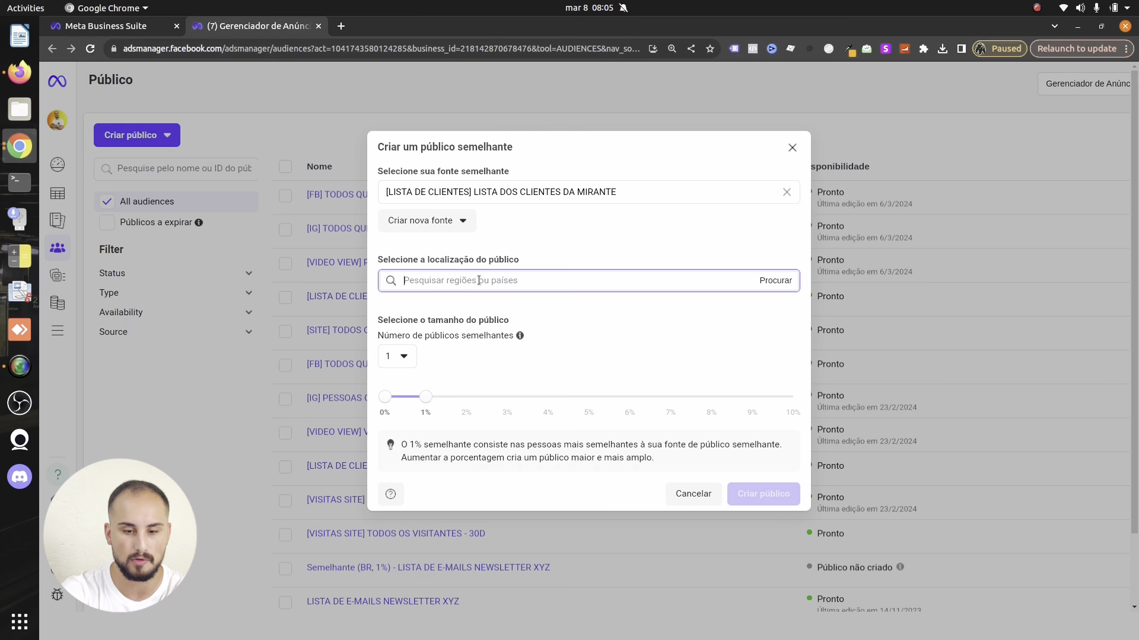
type("Bra")
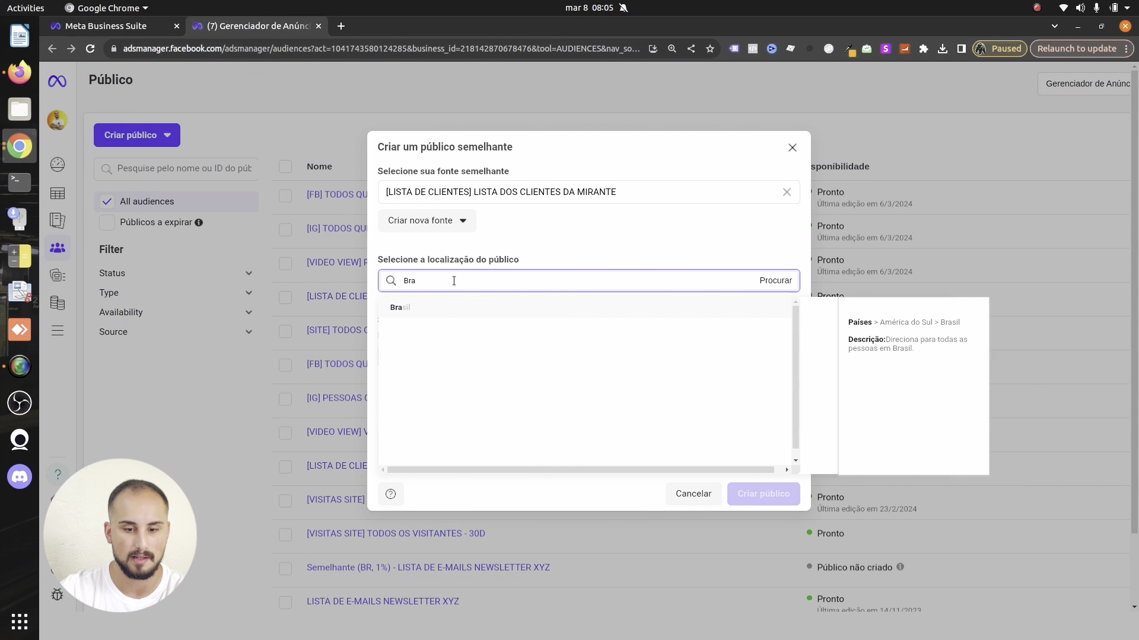
left_click(430, 306)
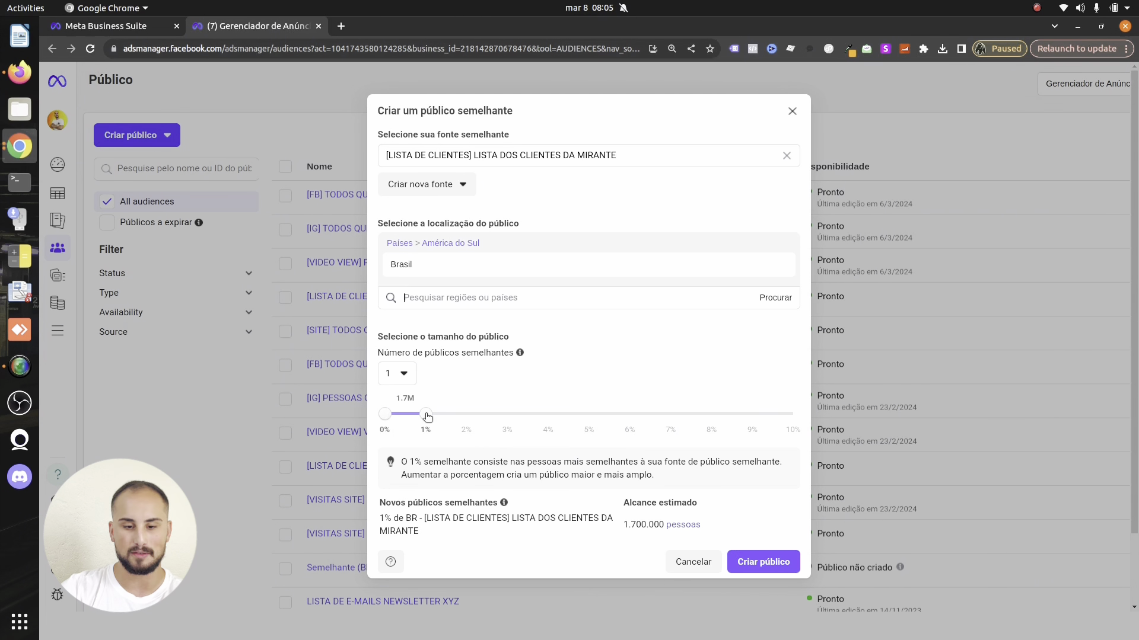
Step: Try audience size ranges of 1–2%, 0–2%, 0–3% and 2–3% for the lookalike audience
mouse_move(427, 418)
left_mouse_down()
mouse_move(792, 422)
mouse_move(432, 415)
left_mouse_up()
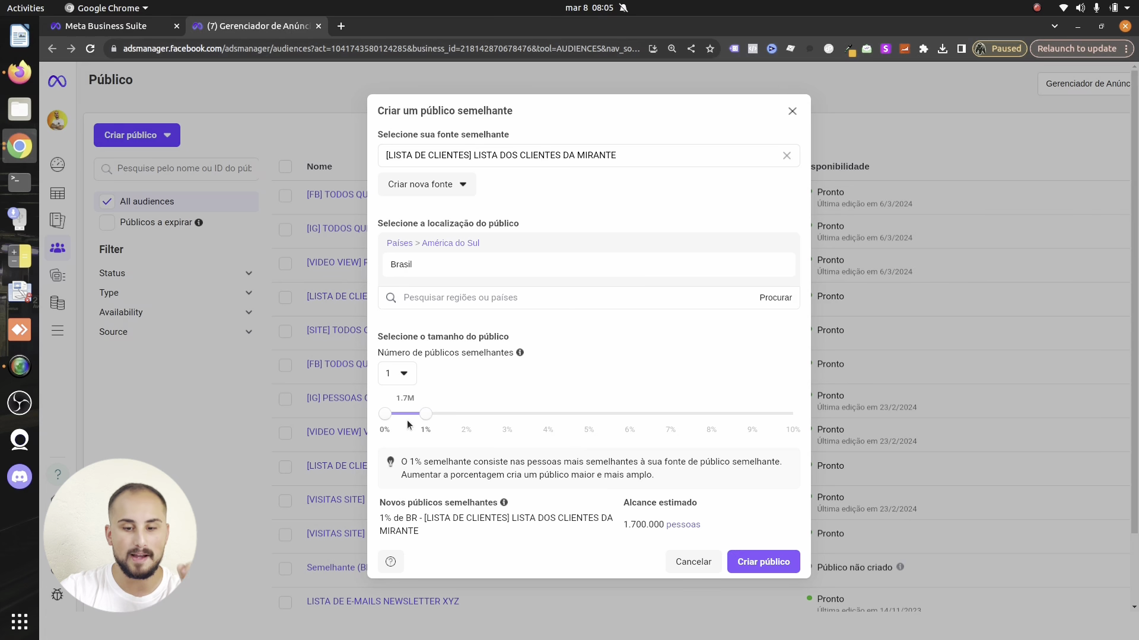
mouse_move(426, 414)
left_mouse_down()
mouse_move(467, 414)
mouse_move(425, 415)
left_mouse_up()
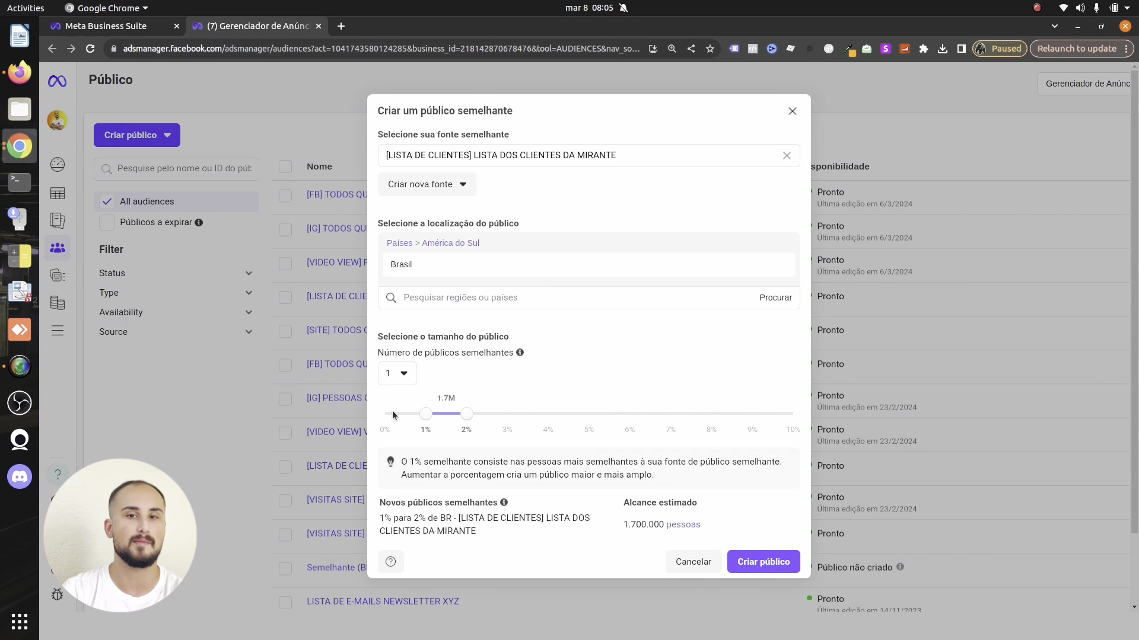
left_click_drag(425, 414, 386, 421)
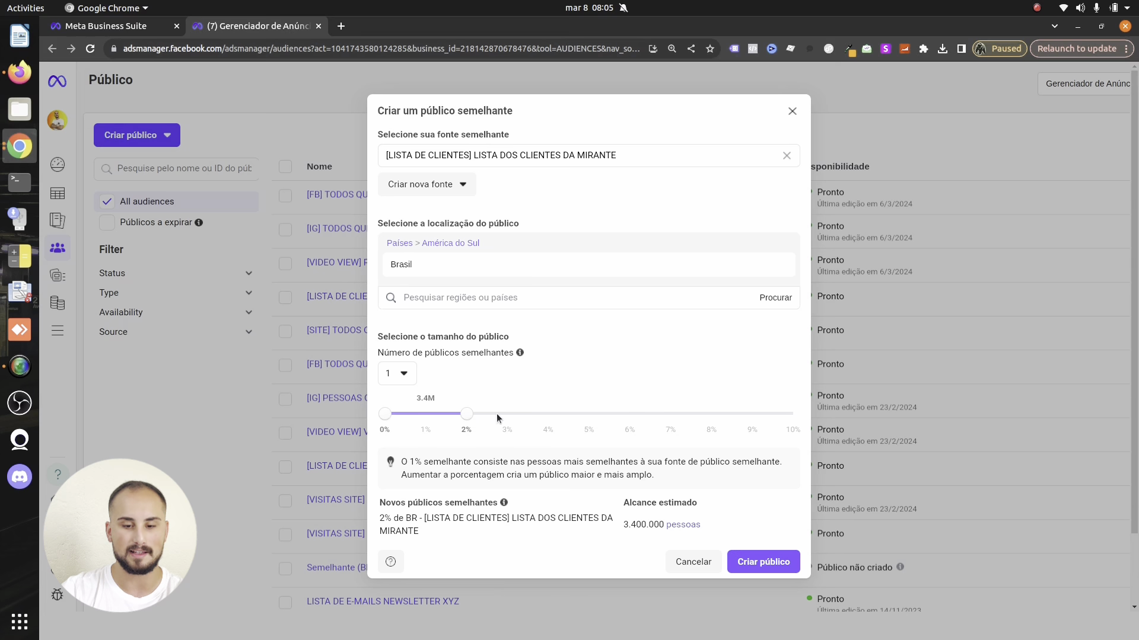
left_click_drag(467, 415, 508, 415)
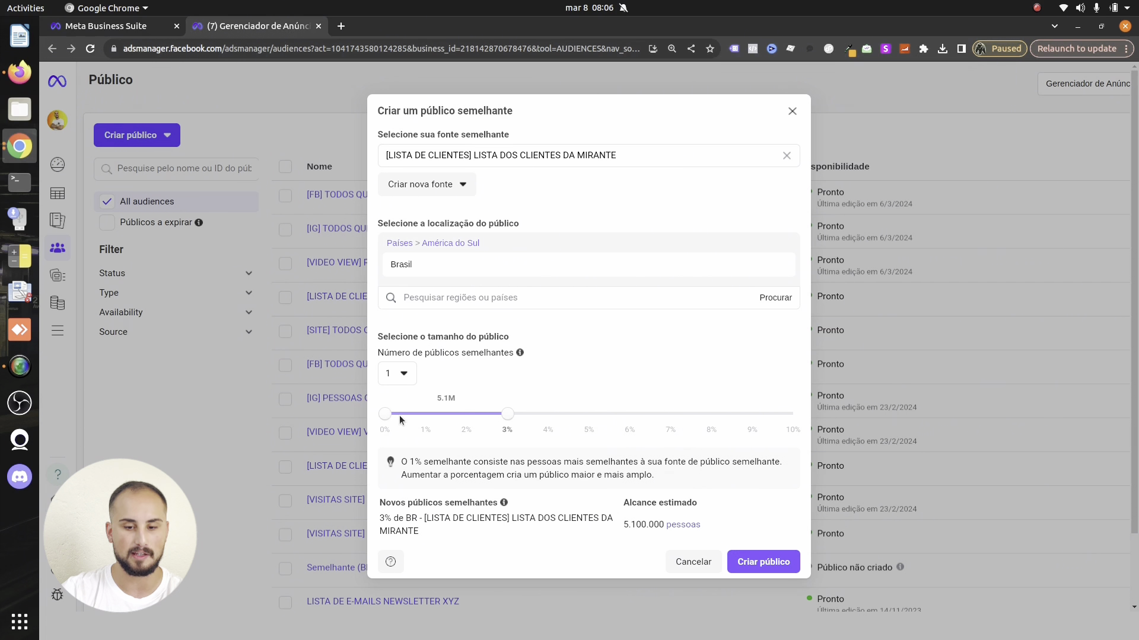
left_click_drag(399, 415, 468, 415)
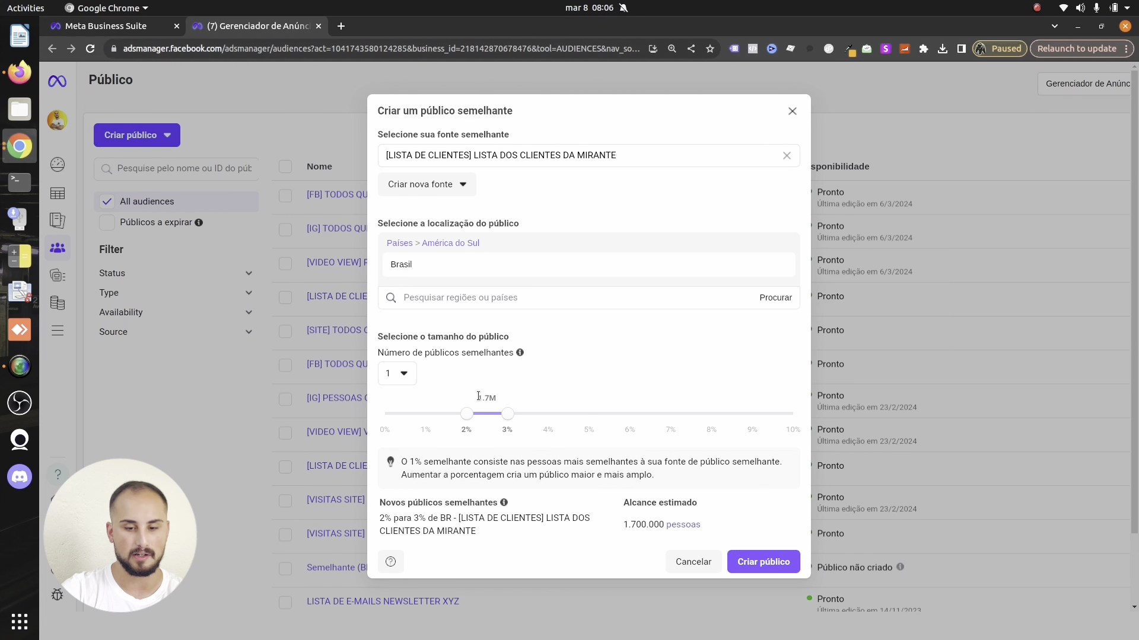
Step: Try the 1–2%, 2–3% and 0–3% audience sizes again, and return the range to 0–1%
left_click_drag(466, 414, 364, 421)
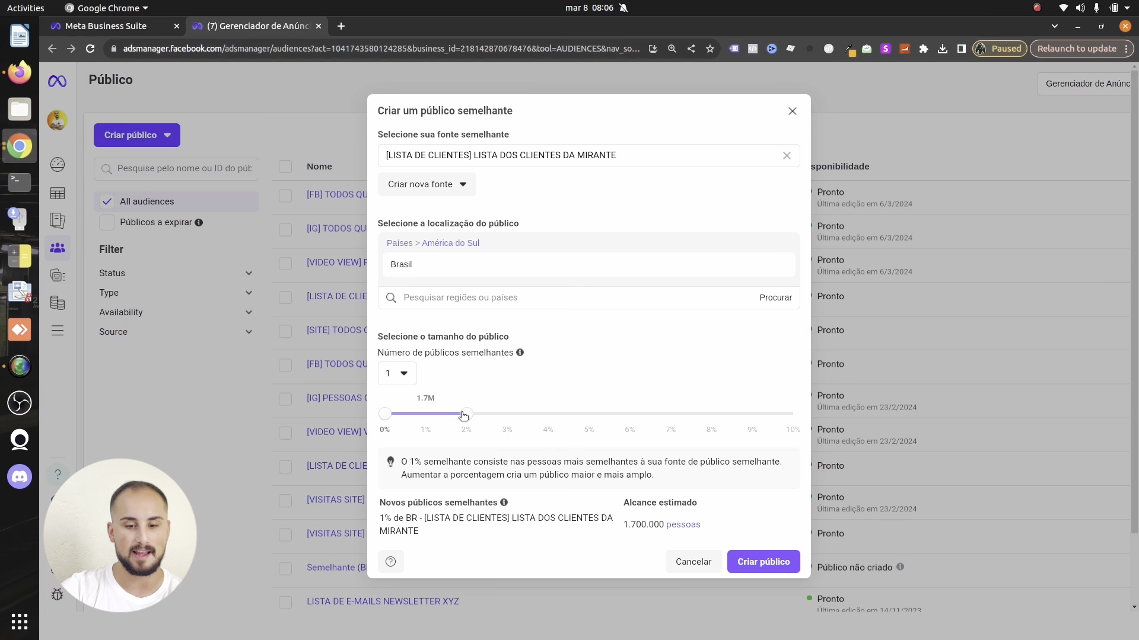
left_click_drag(385, 414, 424, 417)
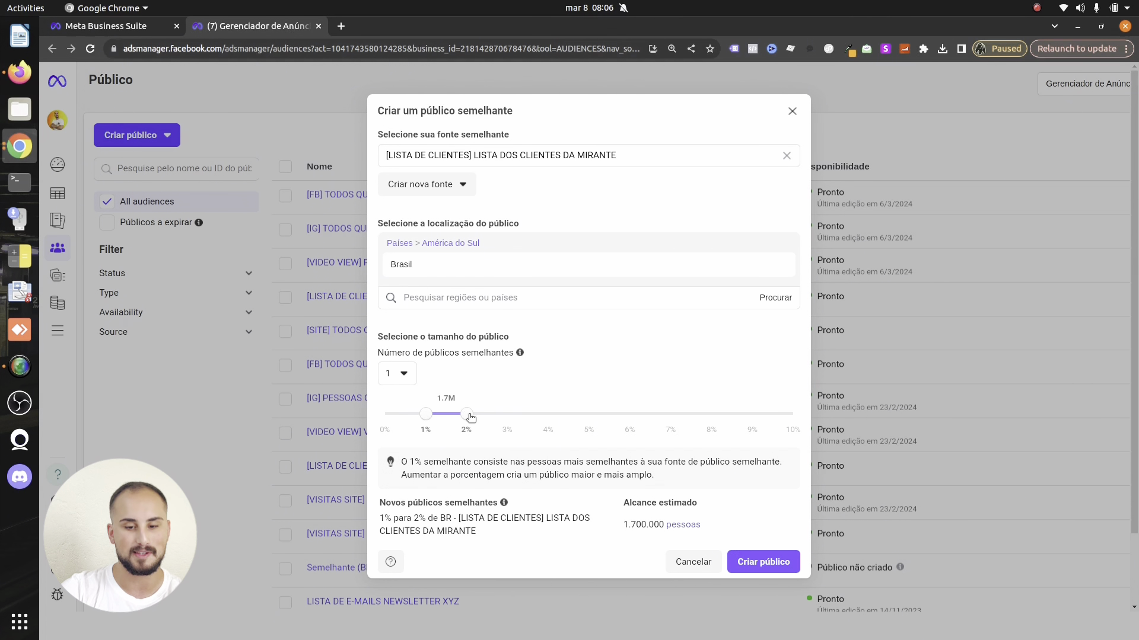
left_click_drag(467, 415, 507, 415)
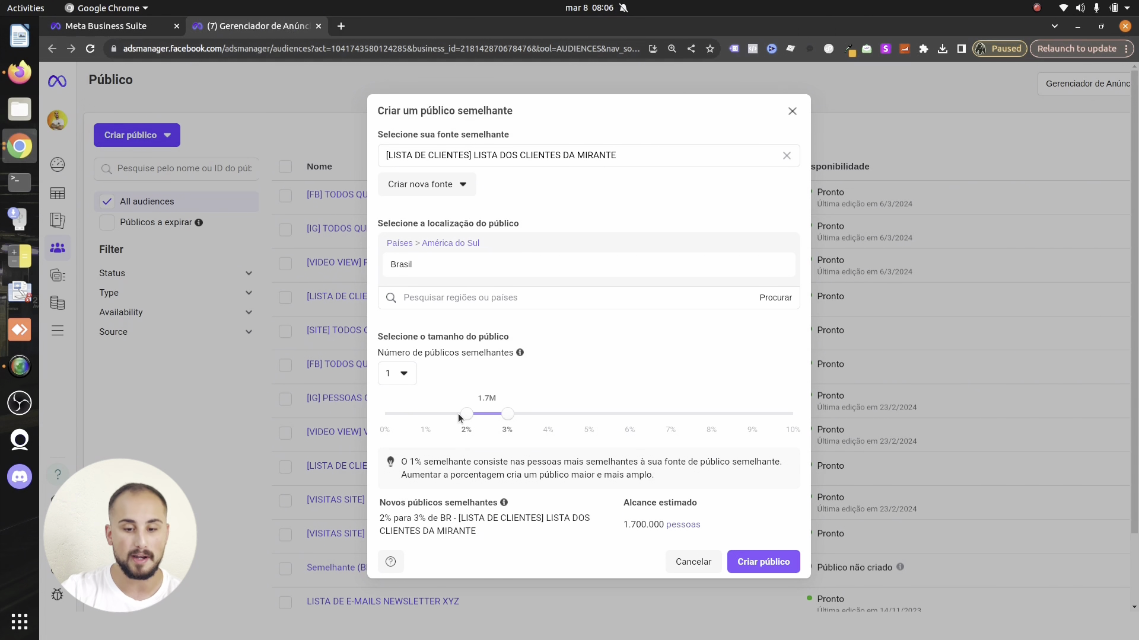
left_click_drag(458, 414, 386, 410)
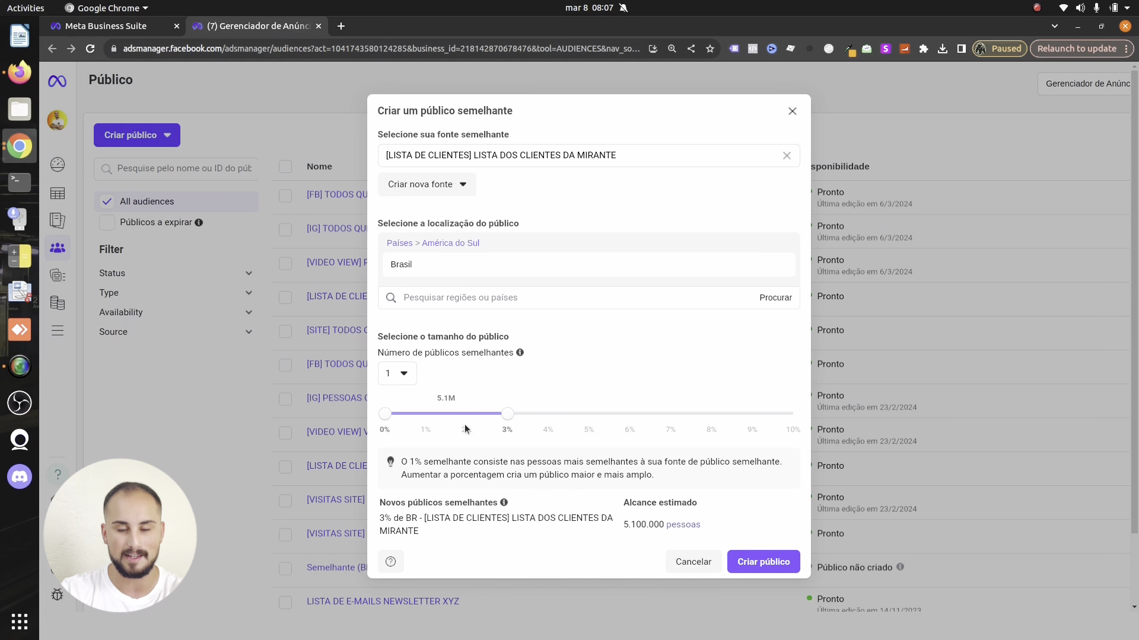
left_click_drag(507, 415, 426, 422)
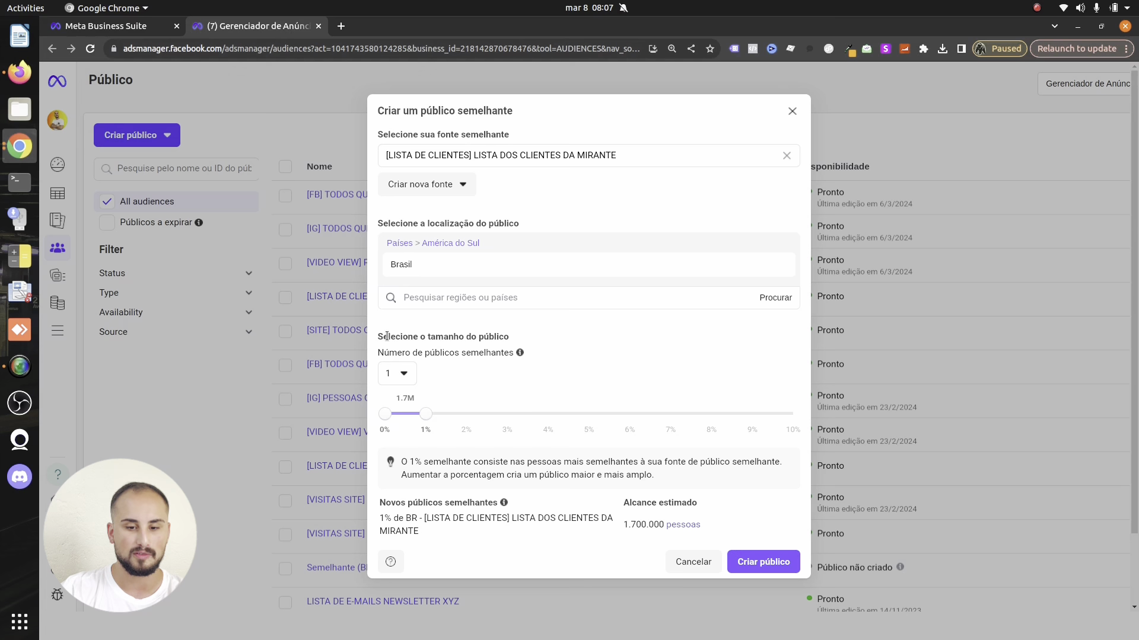
Step: Try setting the number of lookalike audiences to 6, and return it to 1
left_click_drag(388, 337, 455, 354)
left_click(403, 373)
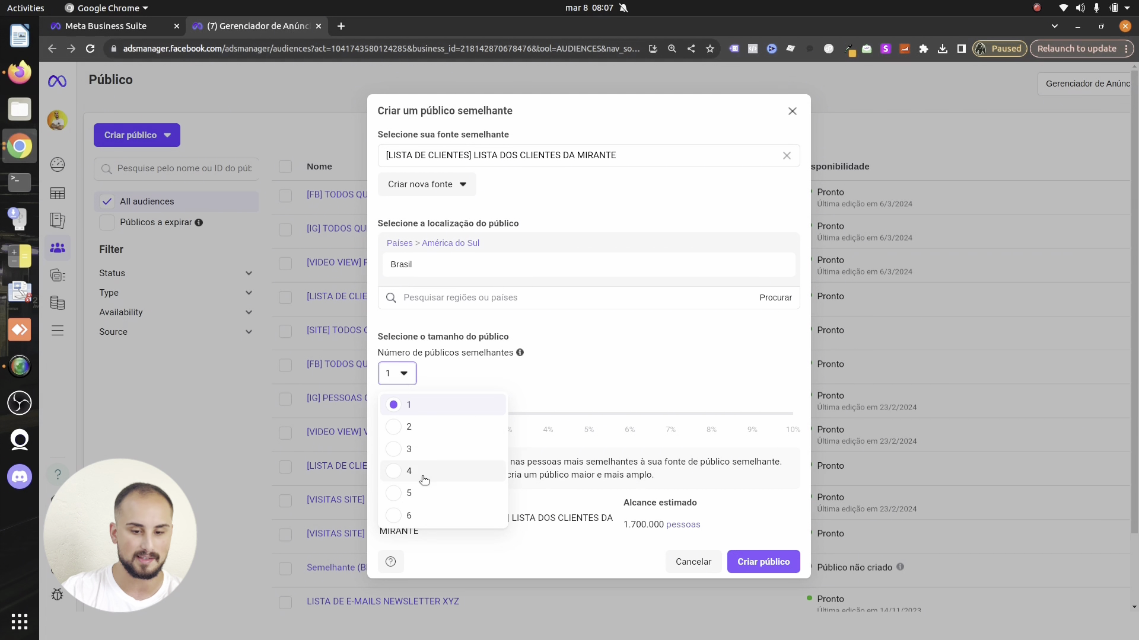
left_click(402, 513)
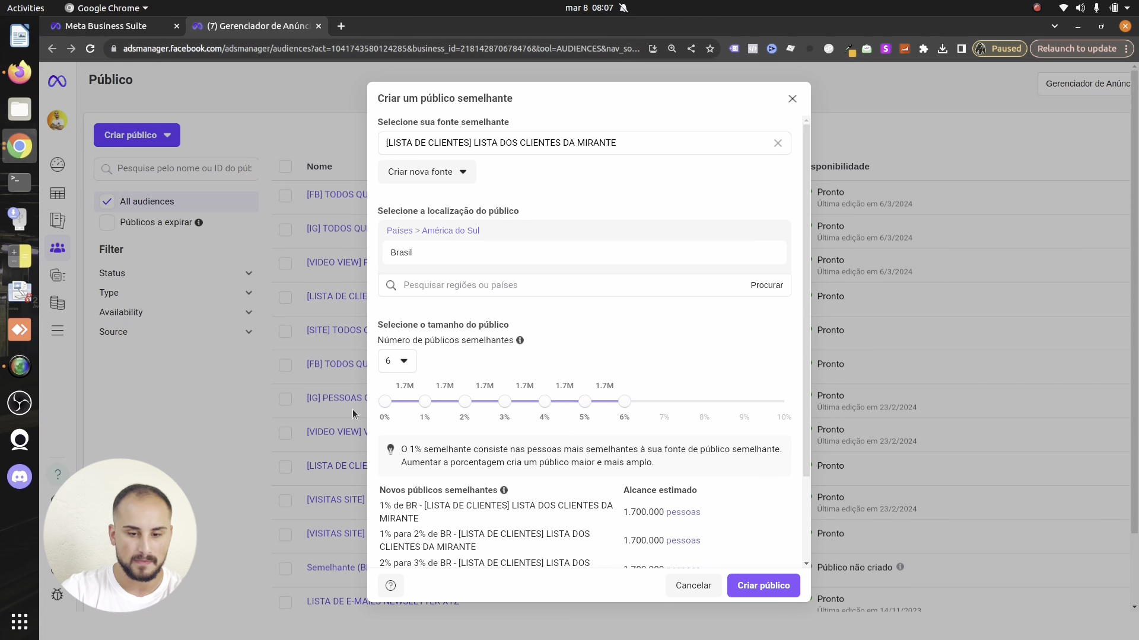
left_click(400, 358)
left_click(394, 385)
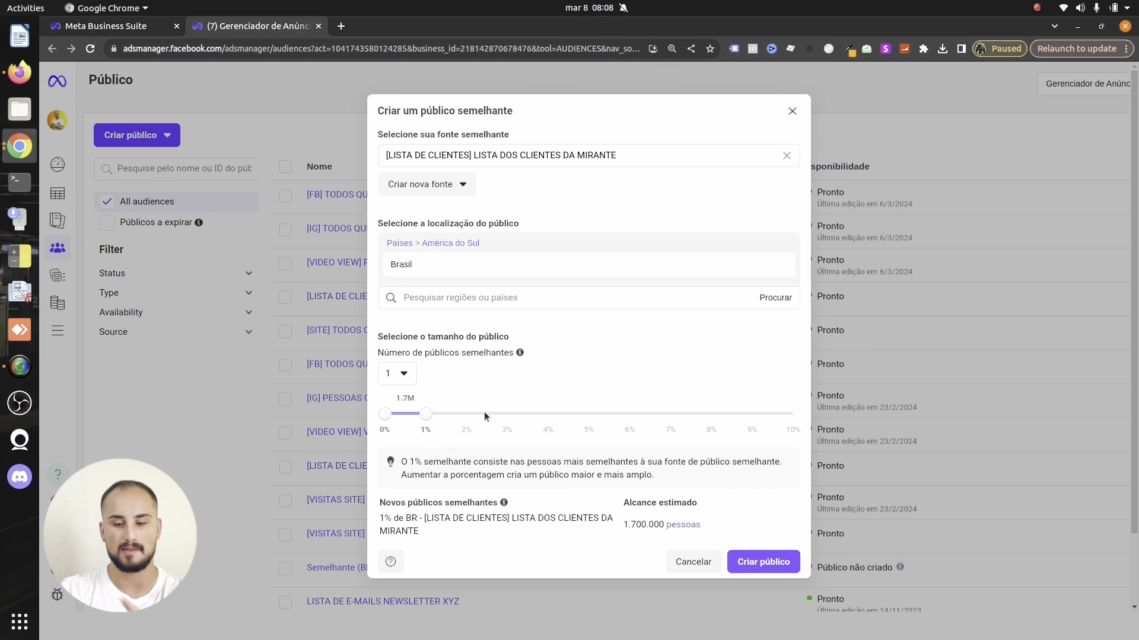
Step: Create the configured 1% lookalike audience for Brasil
left_click(748, 561)
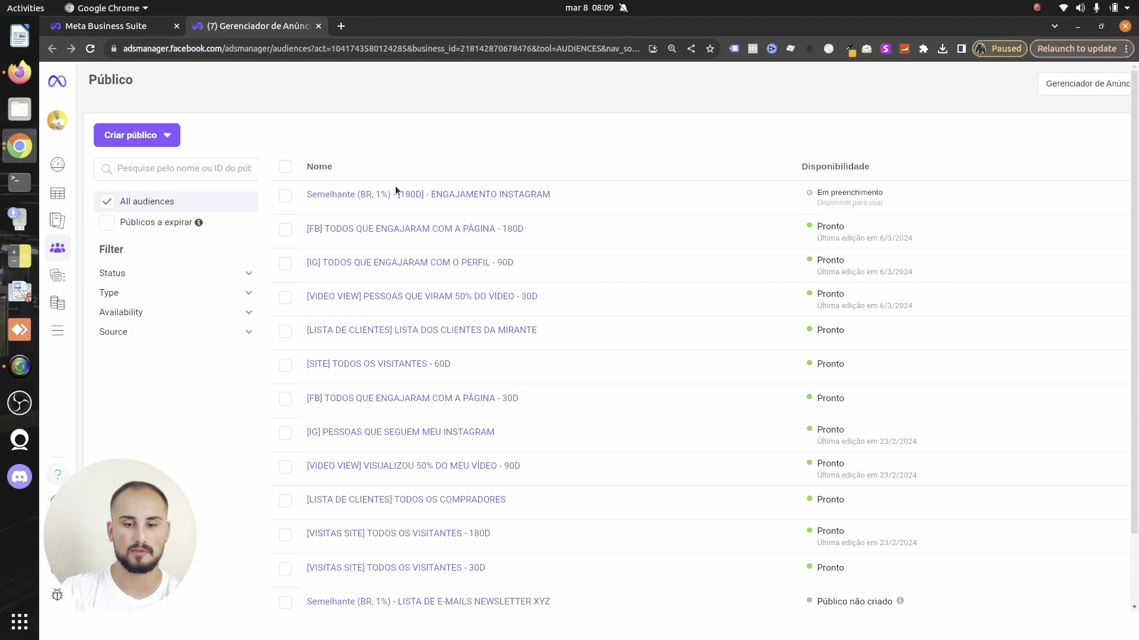
mouse_move(526, 198)
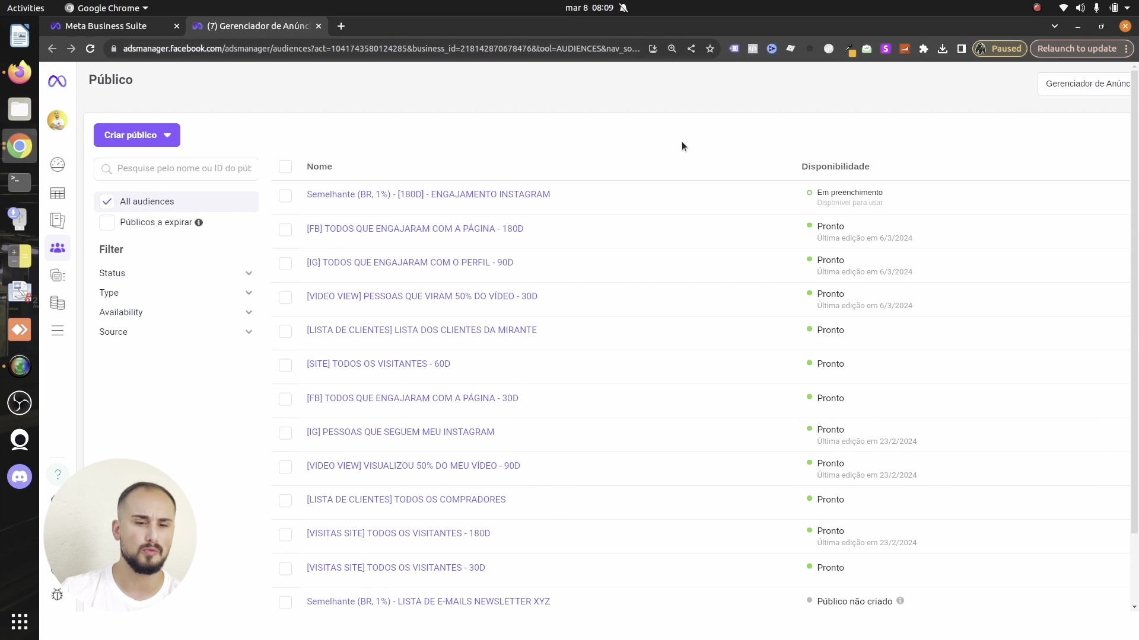
Step: Start a new lookalike audience and choose [VIDEO VIEW] 95% VÍDEO X - 30D as its source
left_click(164, 134)
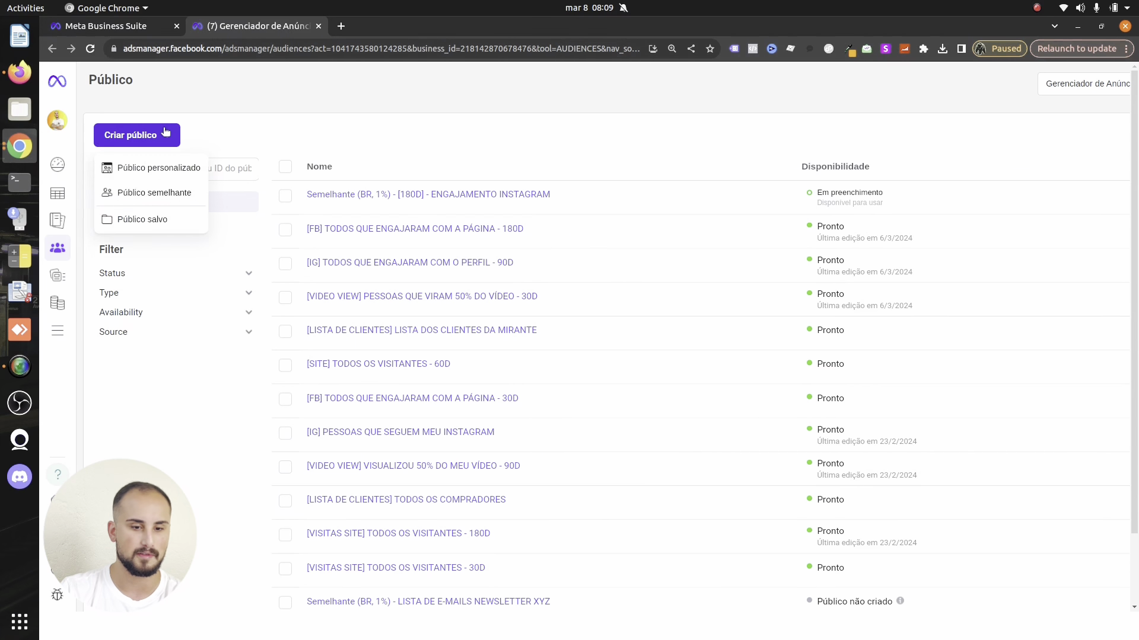
left_click(153, 192)
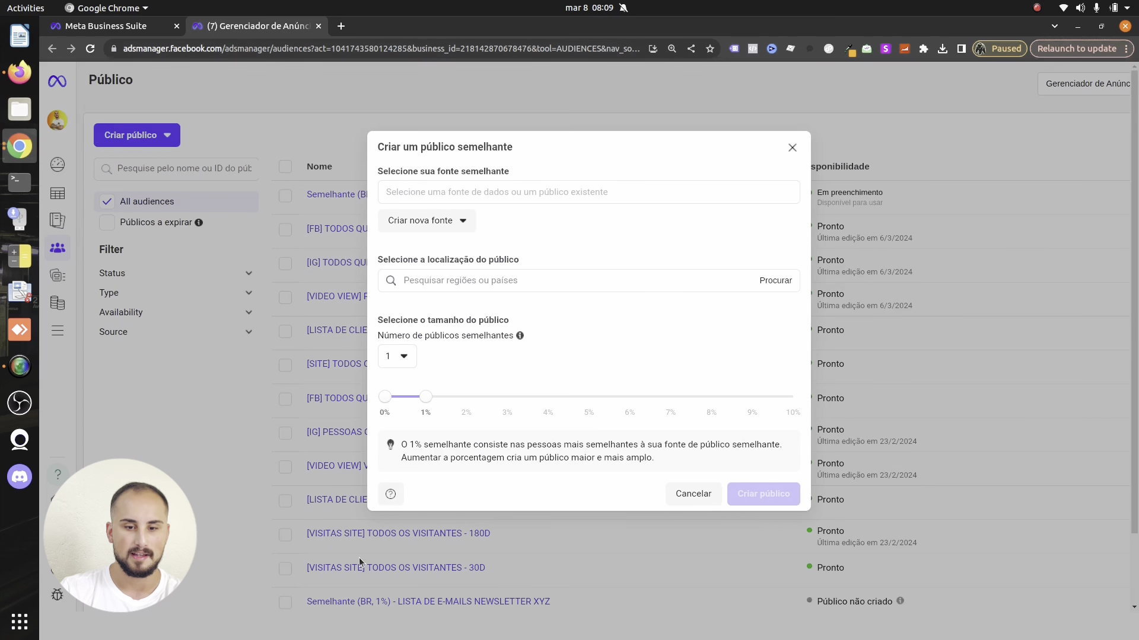
left_click(428, 193)
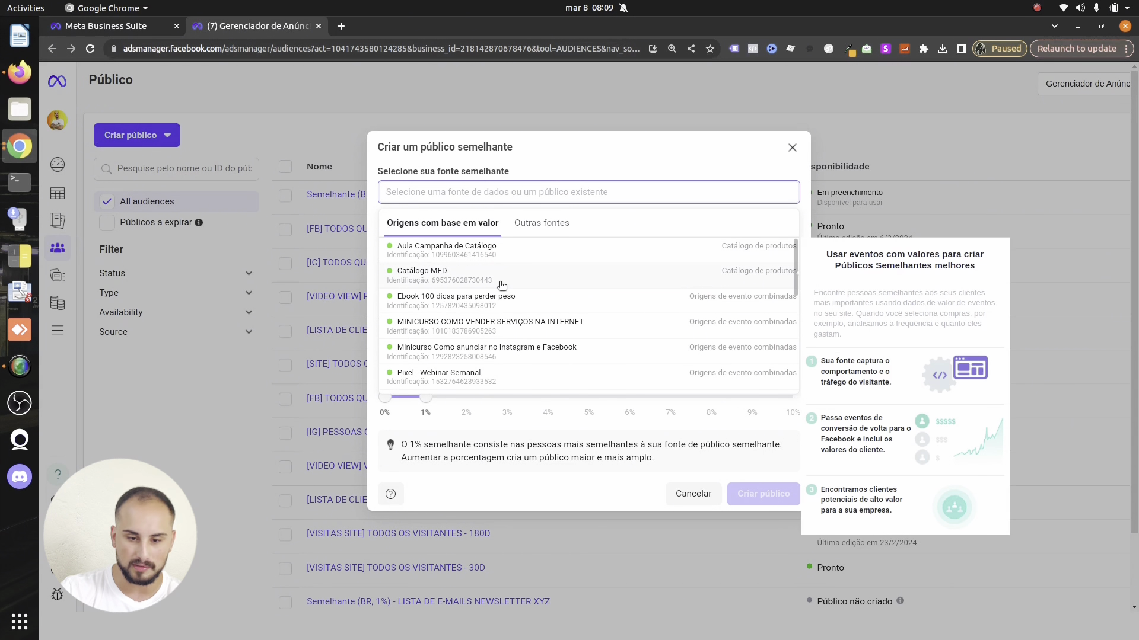
scroll(501, 286, "down", 3)
scroll(502, 285, "down", 2)
left_click(526, 224)
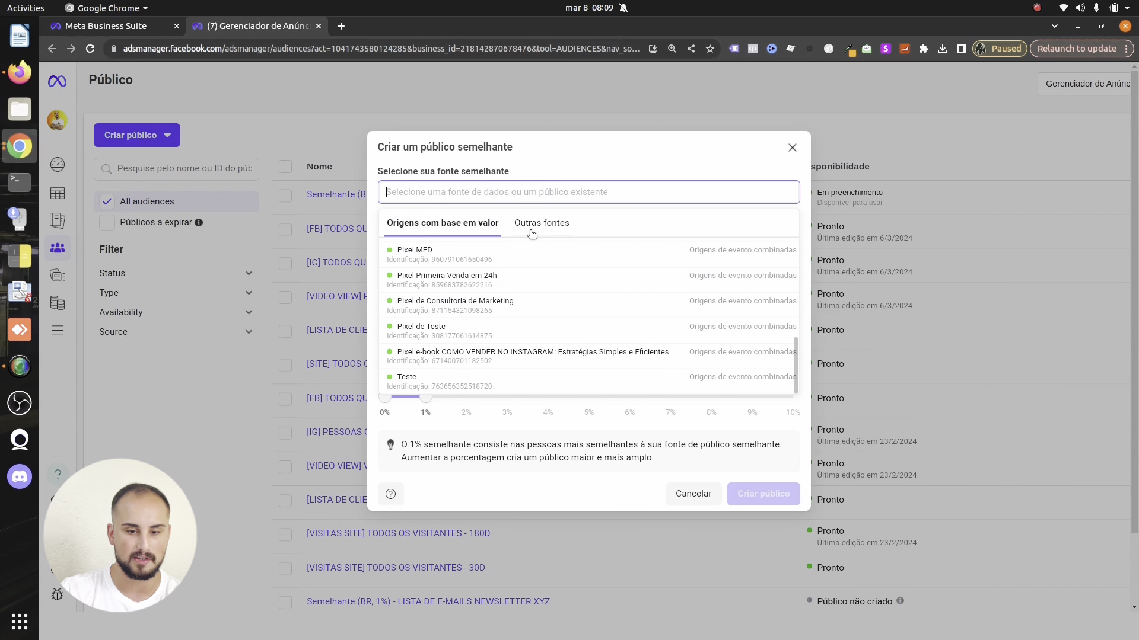
scroll(522, 305, "down", 5)
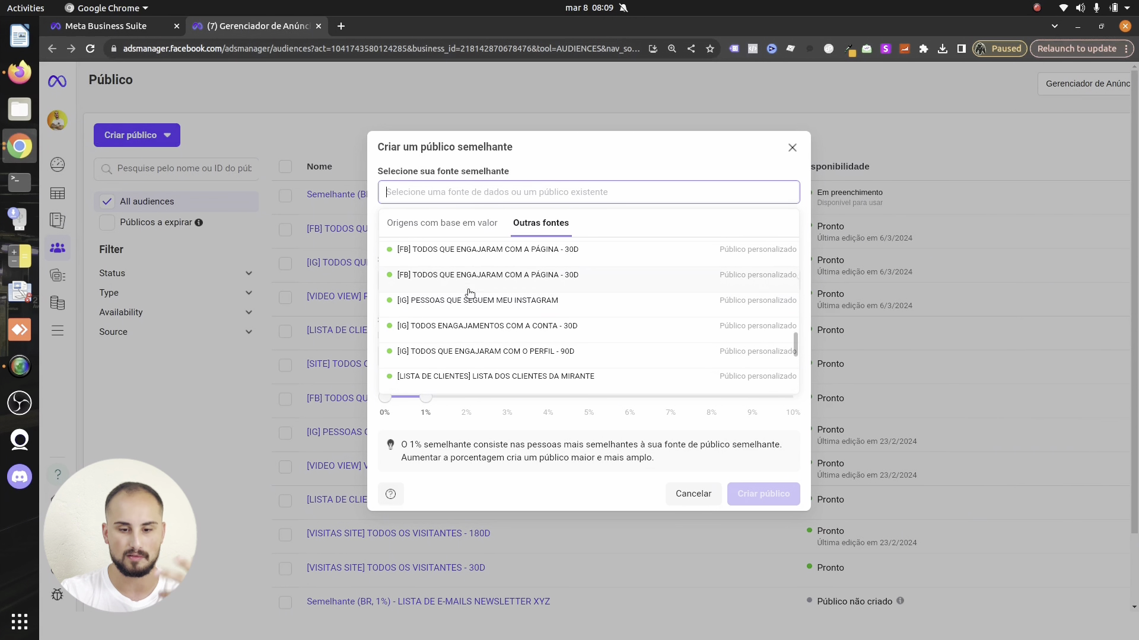
scroll(468, 272, "down", 2)
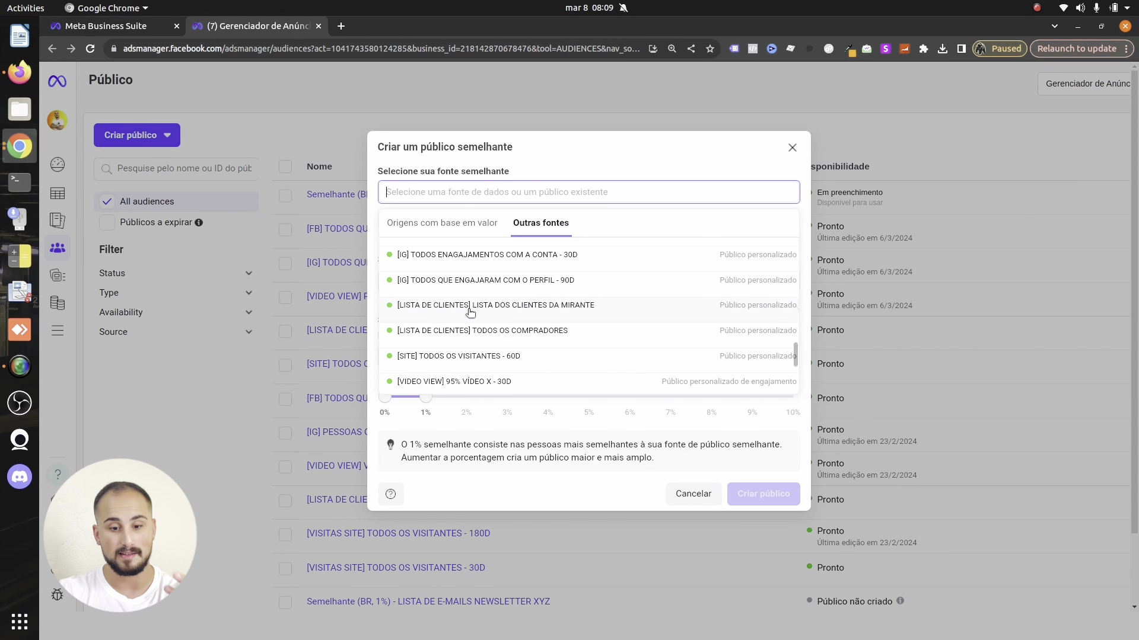
left_click(491, 383)
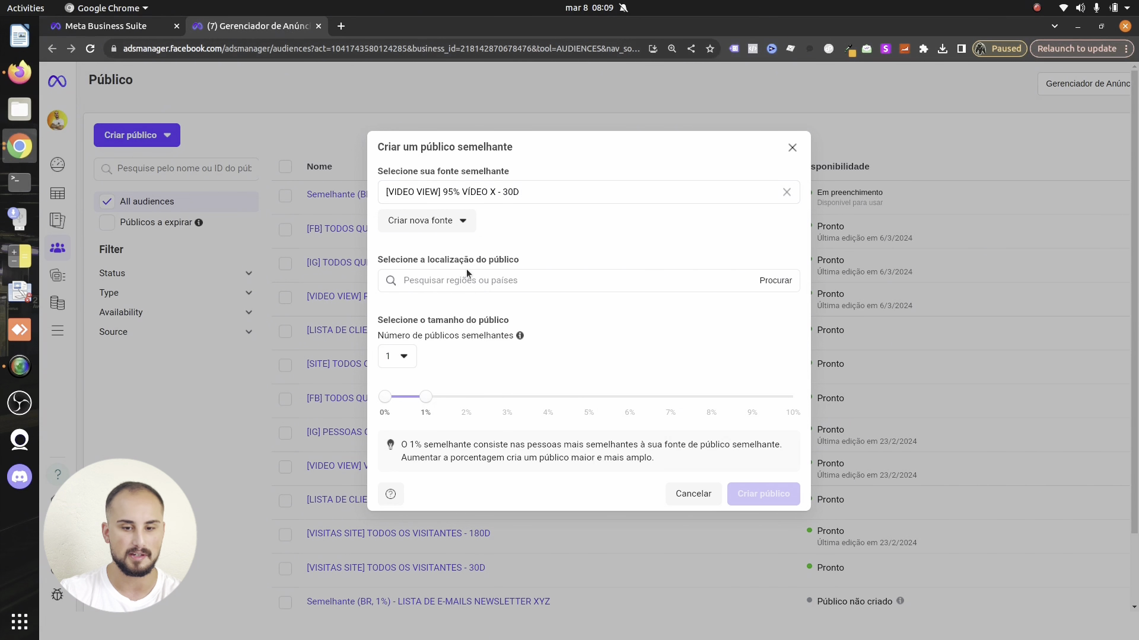
Step: Set the lookalike audience's location to Brasil and create the audience at 1% size
left_click(499, 277)
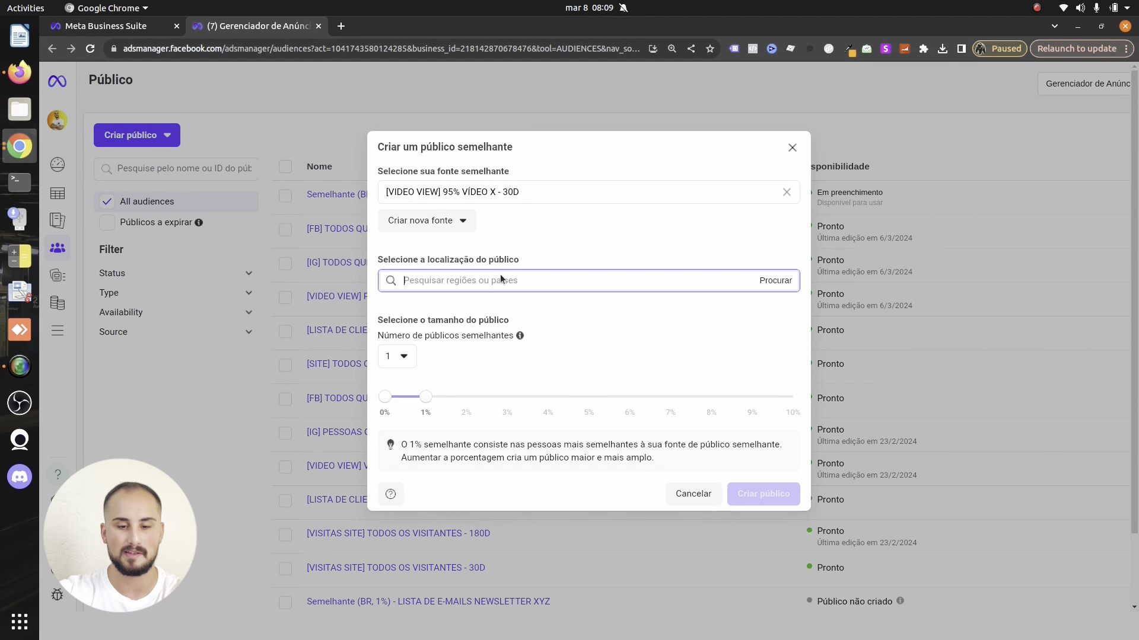
type("bras")
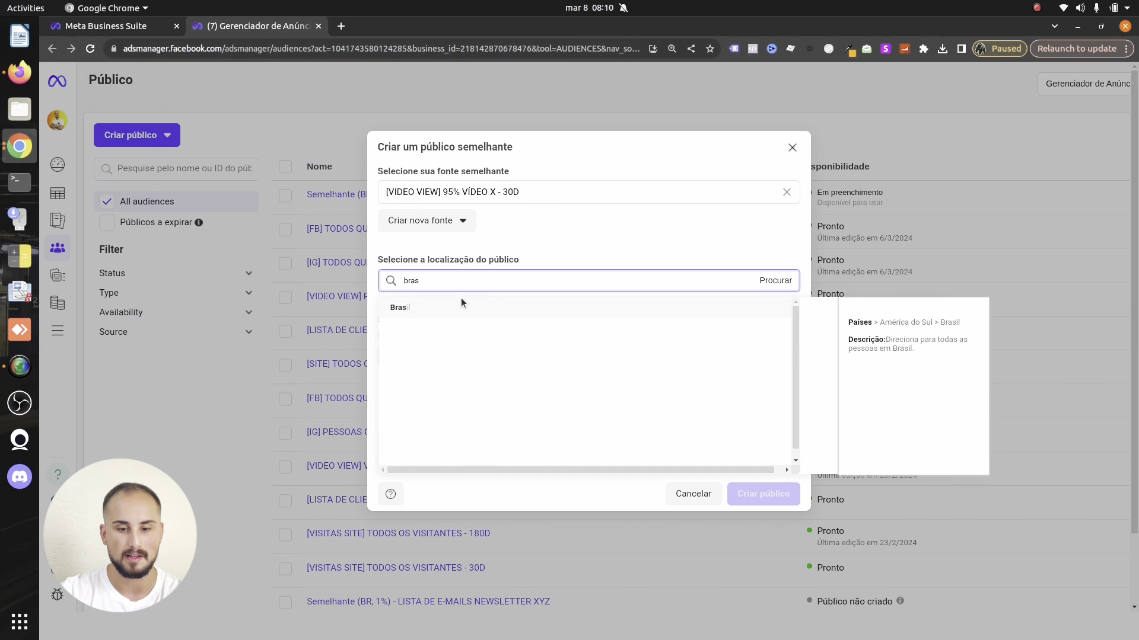
left_click(461, 298)
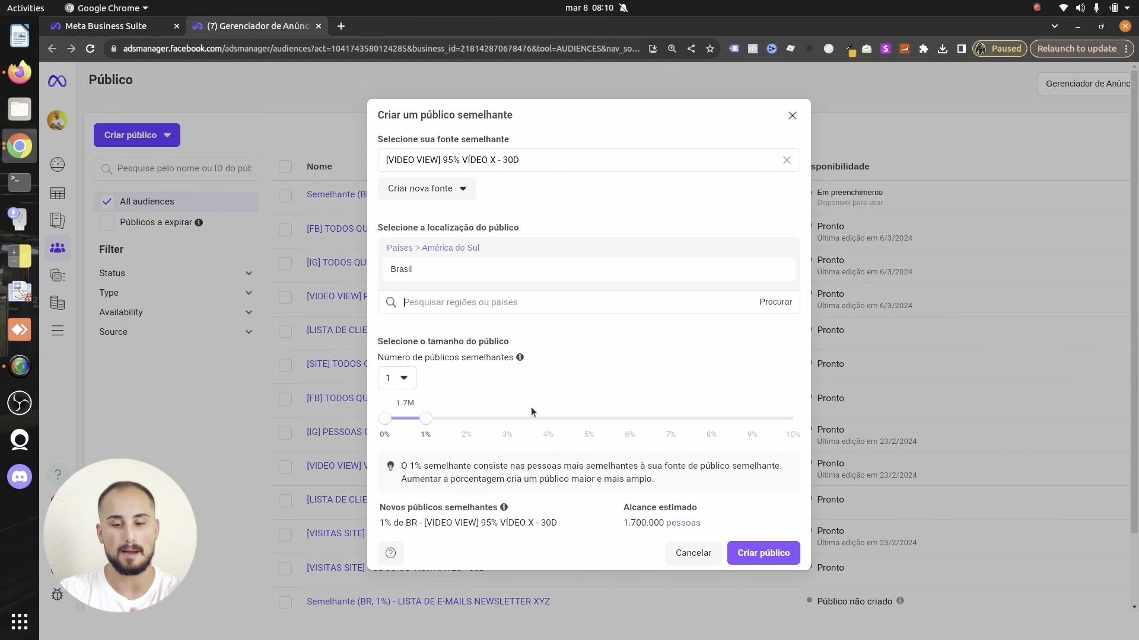
left_click(782, 550)
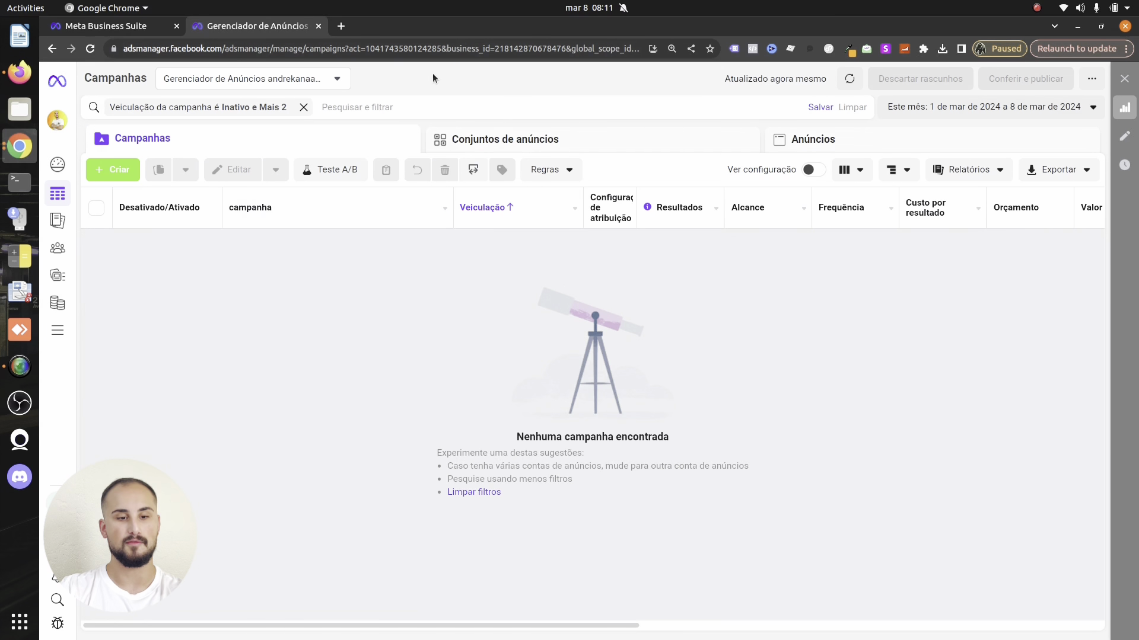
Step: Create a new campaign with the Engajamento objective, using the manual engagement campaign setup
left_click(104, 171)
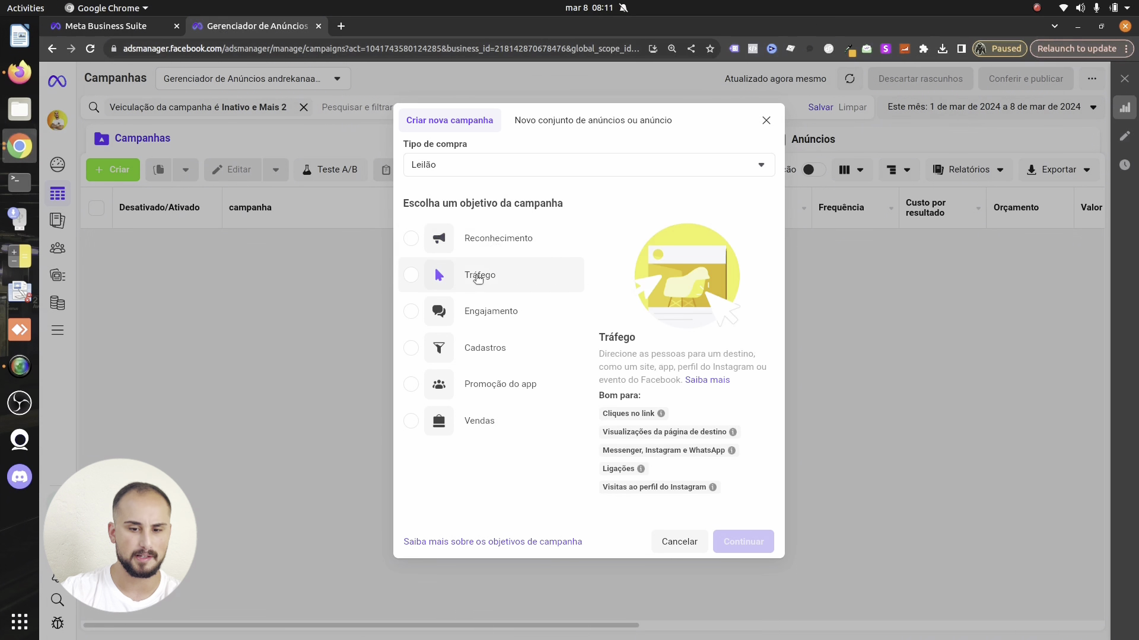
left_click(475, 306)
left_click(743, 569)
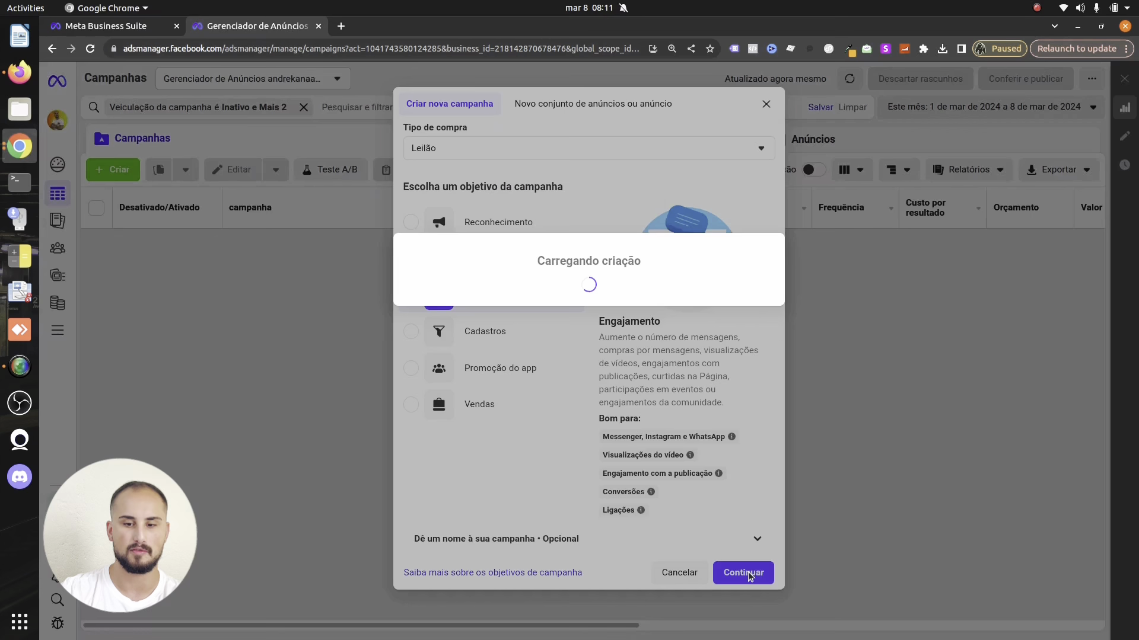
left_click(694, 403)
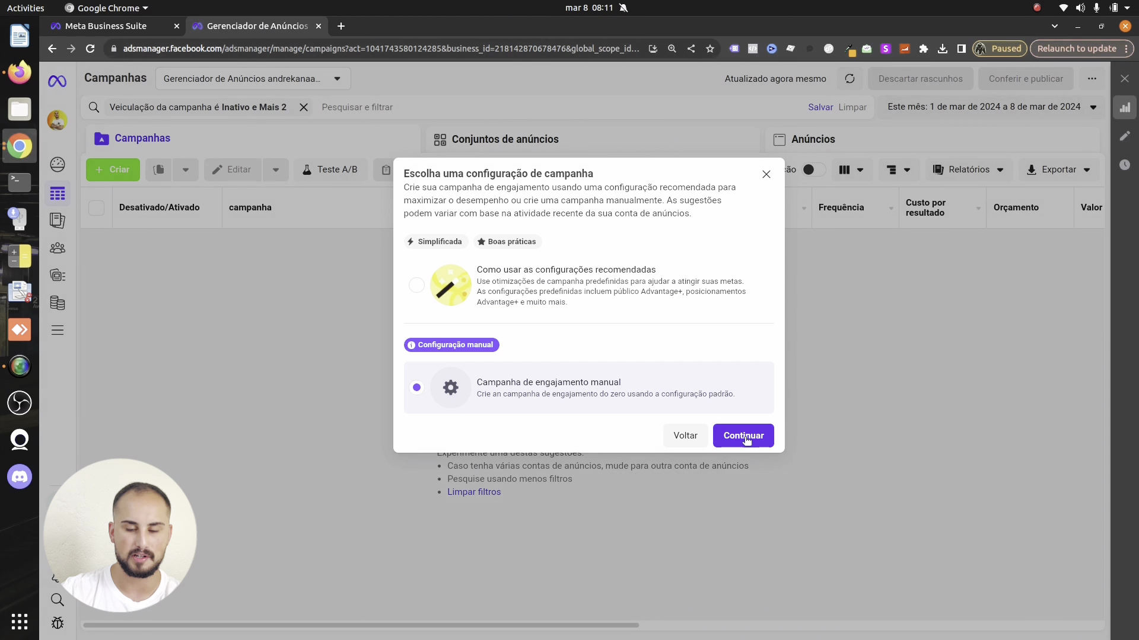
left_click(735, 435)
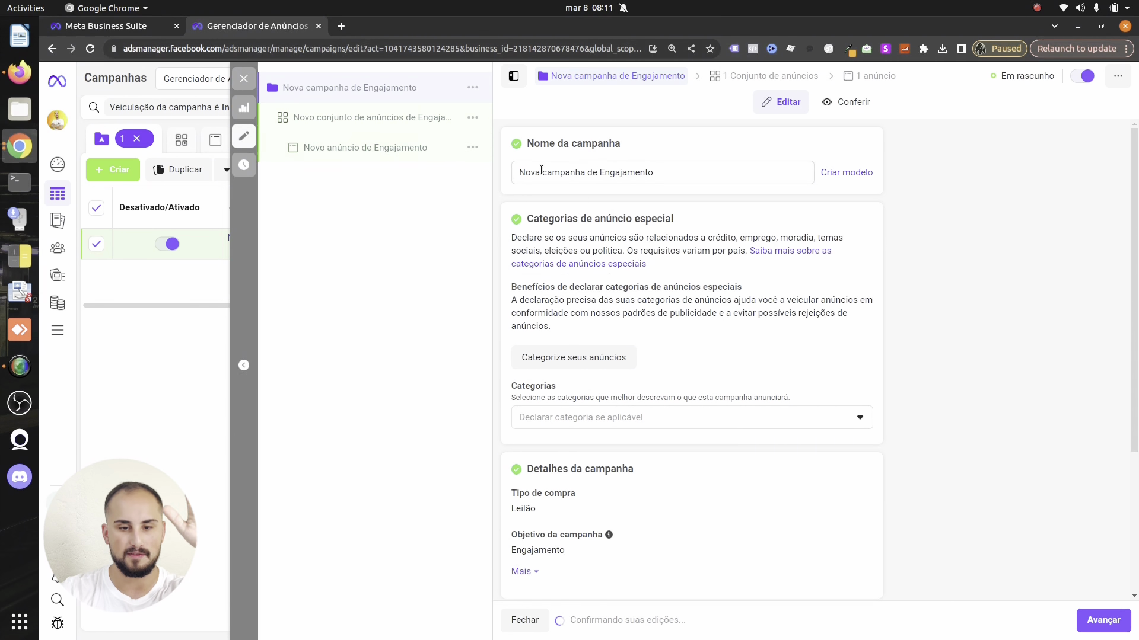
Step: Open the new engagement ad set and switch its Advantage+ audience to the original audience options
left_click(357, 121)
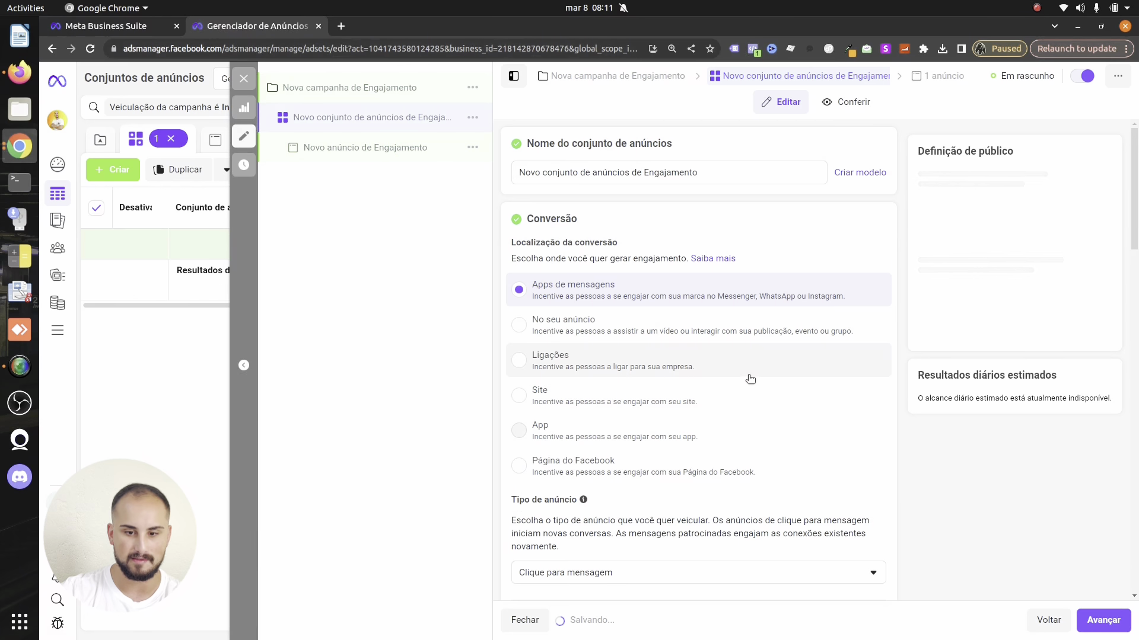
scroll(750, 377, "down", 10)
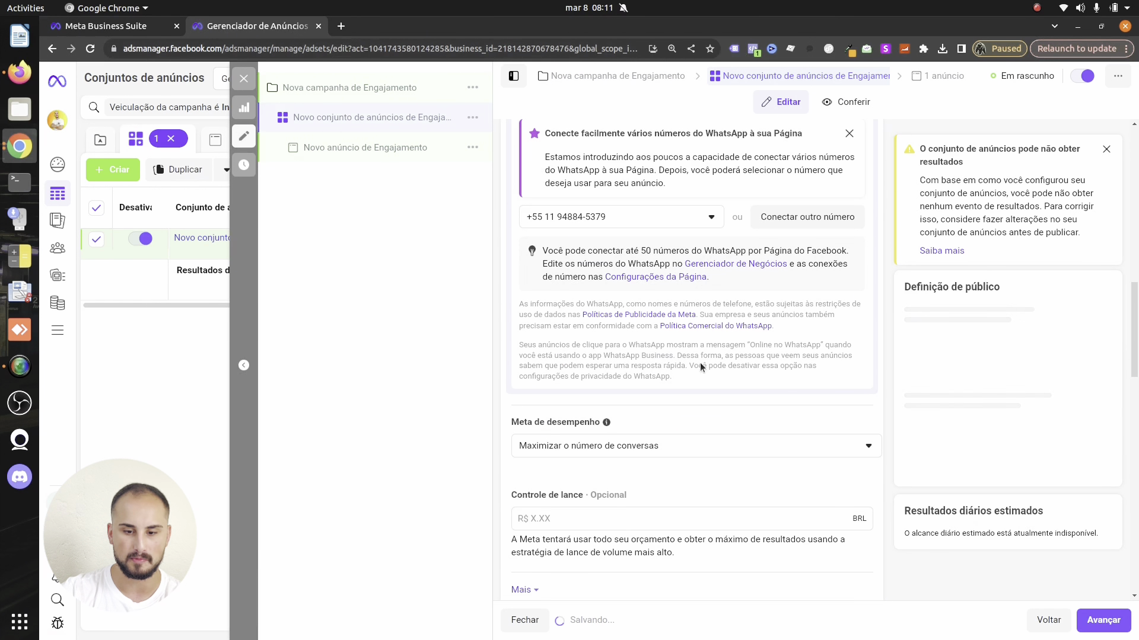
scroll(700, 362, "down", 10)
scroll(699, 361, "down", 7)
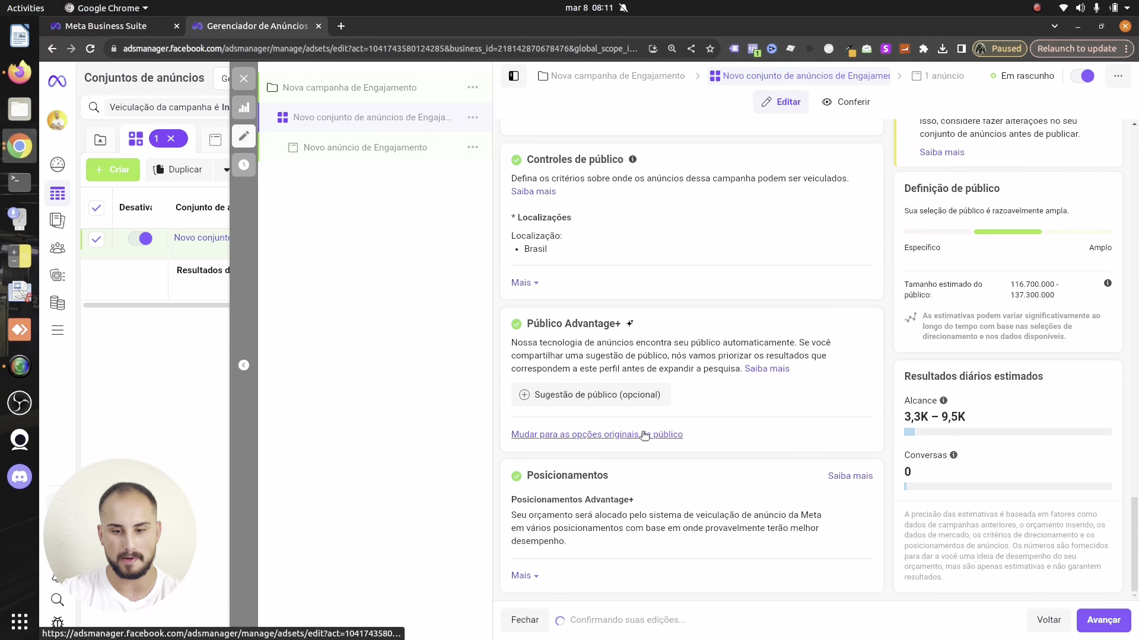
left_click(652, 434)
left_click(585, 351)
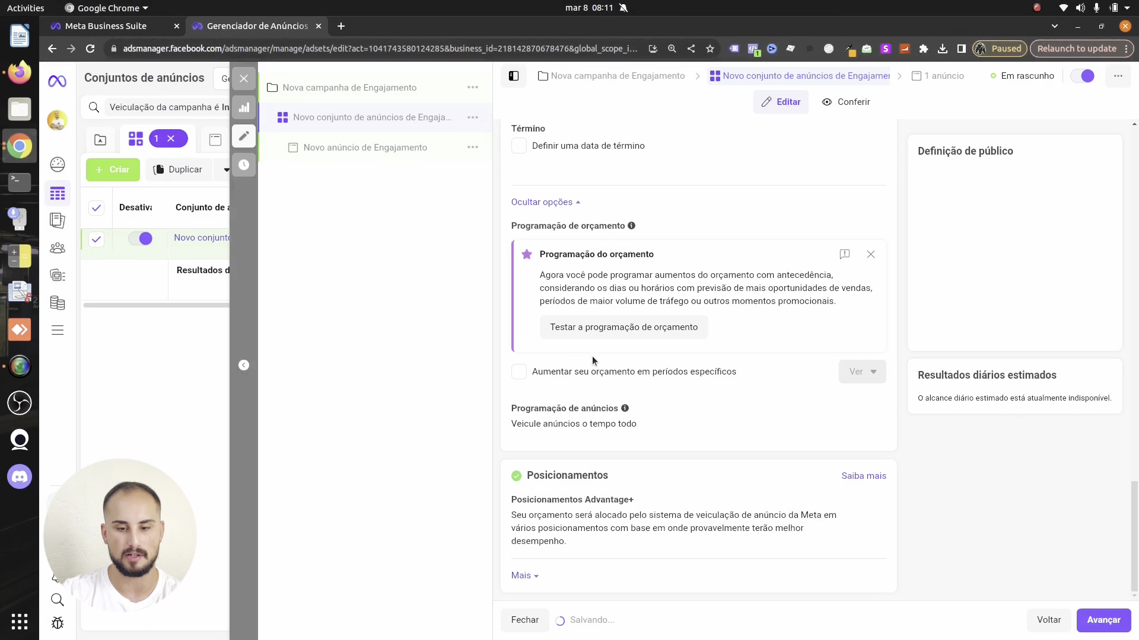
Step: Add the lookalike audience Semelhante (BR, 1%) - [180D] - ENGAJAMENTO INSTAGRAM to the ad set's custom audiences
scroll(596, 361, "down", 8)
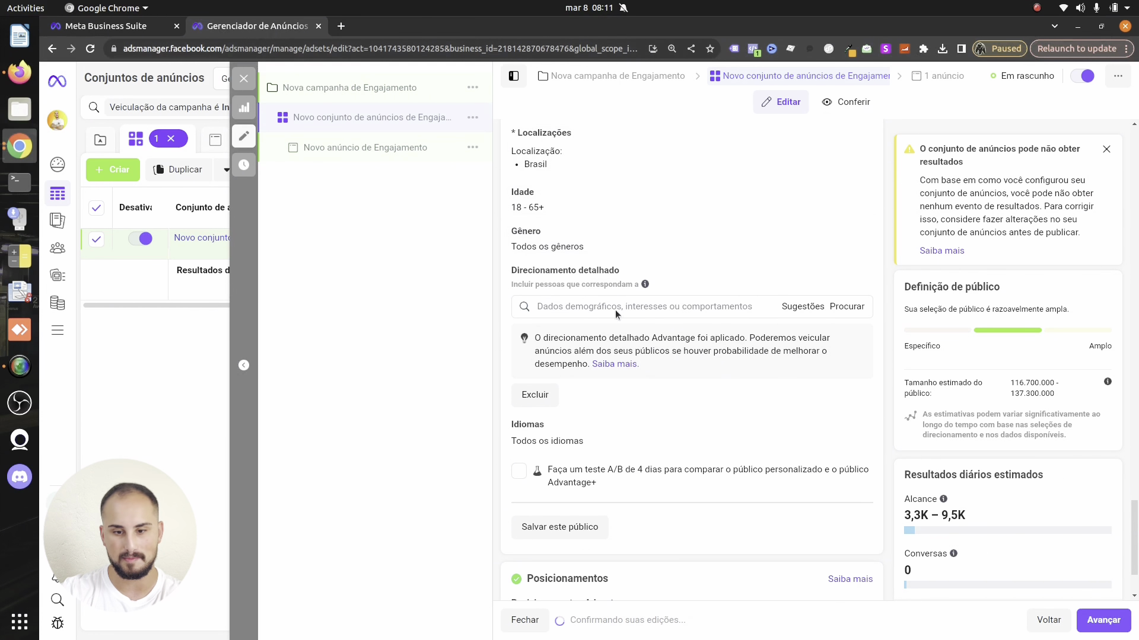
scroll(686, 256, "up", 7)
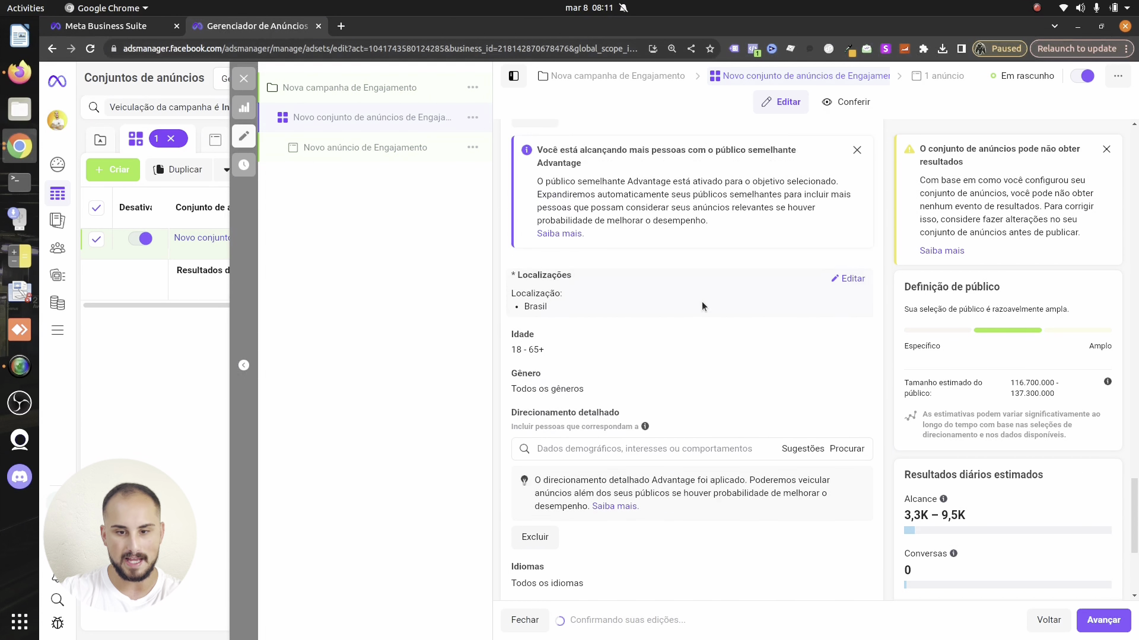
scroll(599, 367, "down", 2)
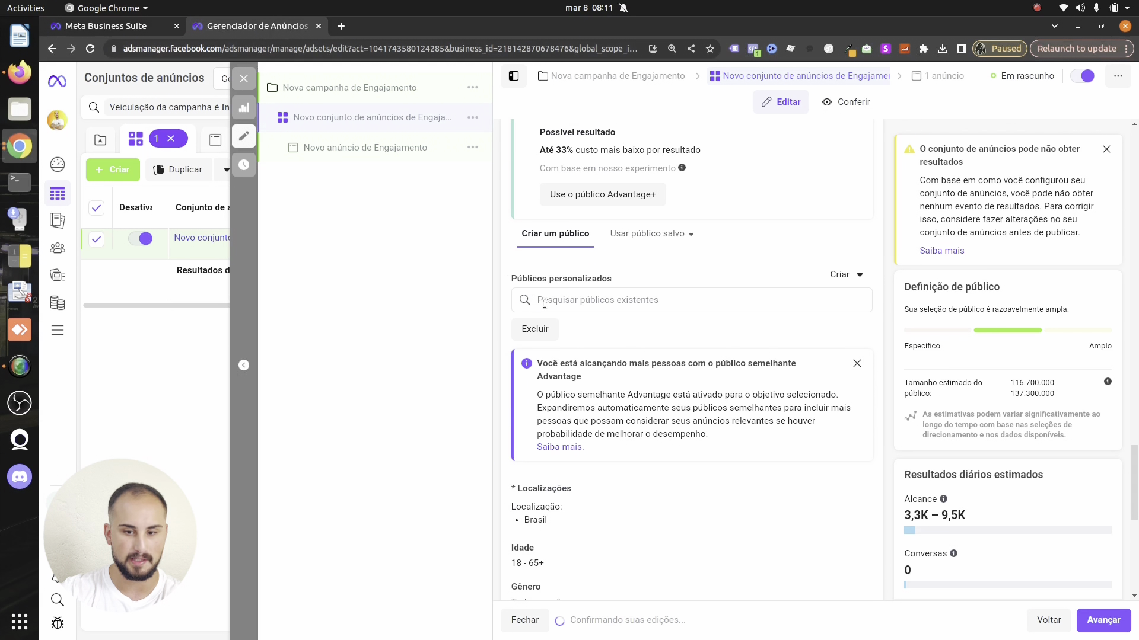
left_click(662, 300)
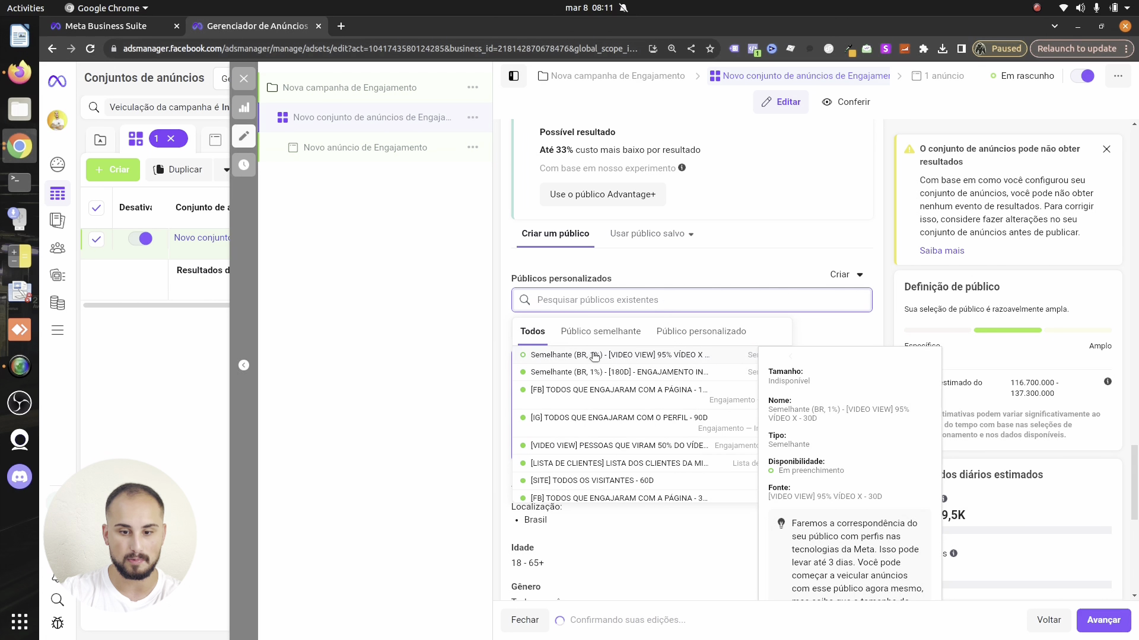
left_click(596, 330)
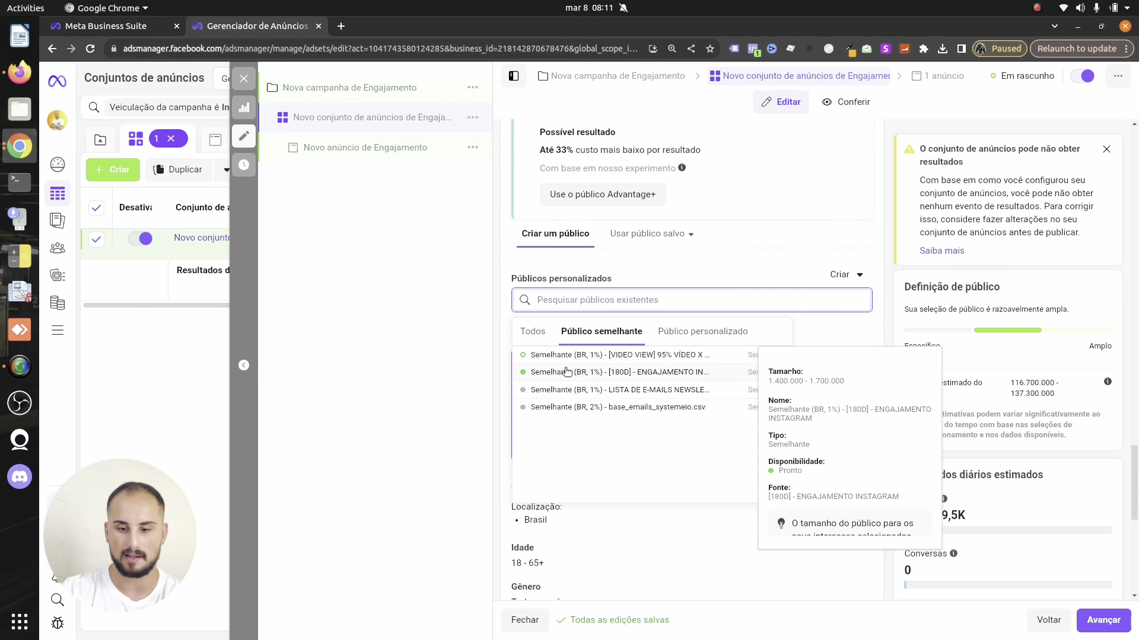
left_click(567, 372)
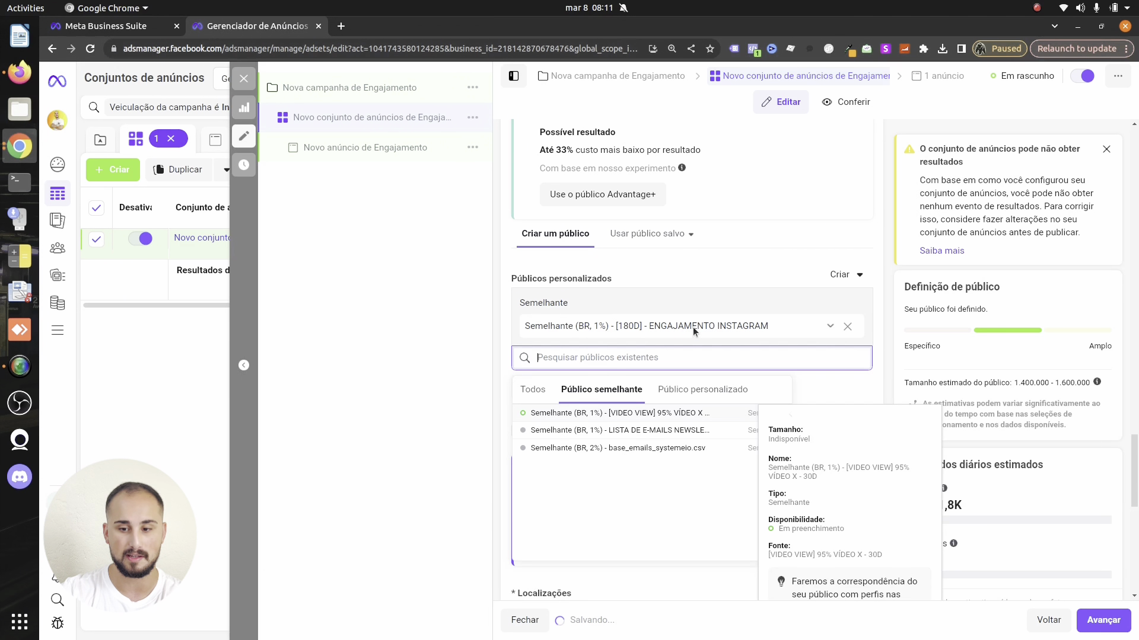
left_click(797, 261)
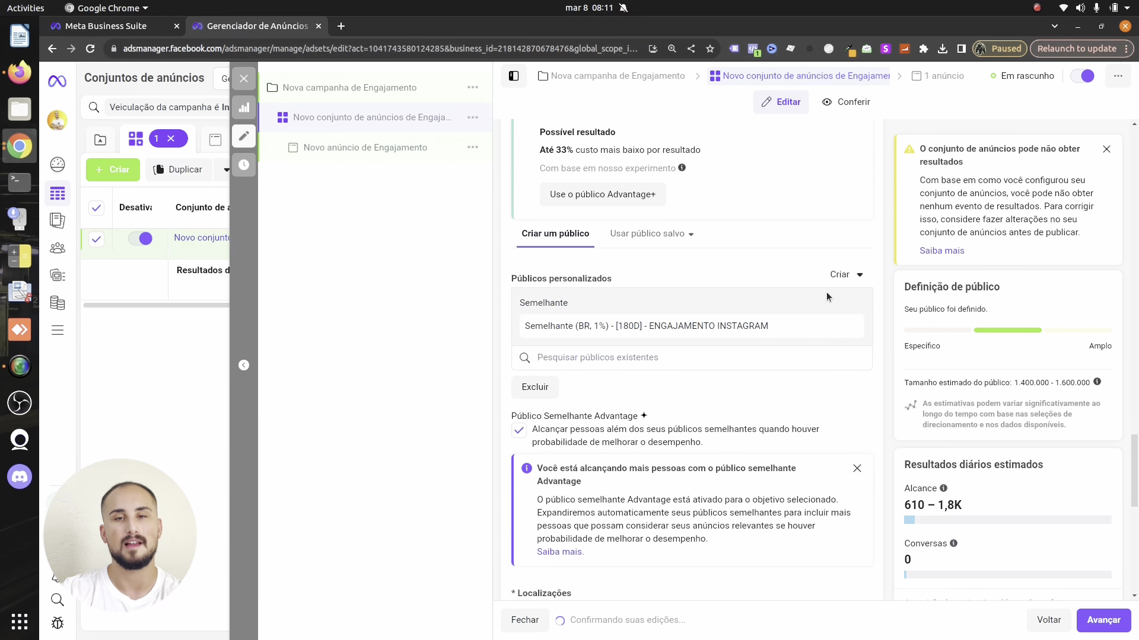